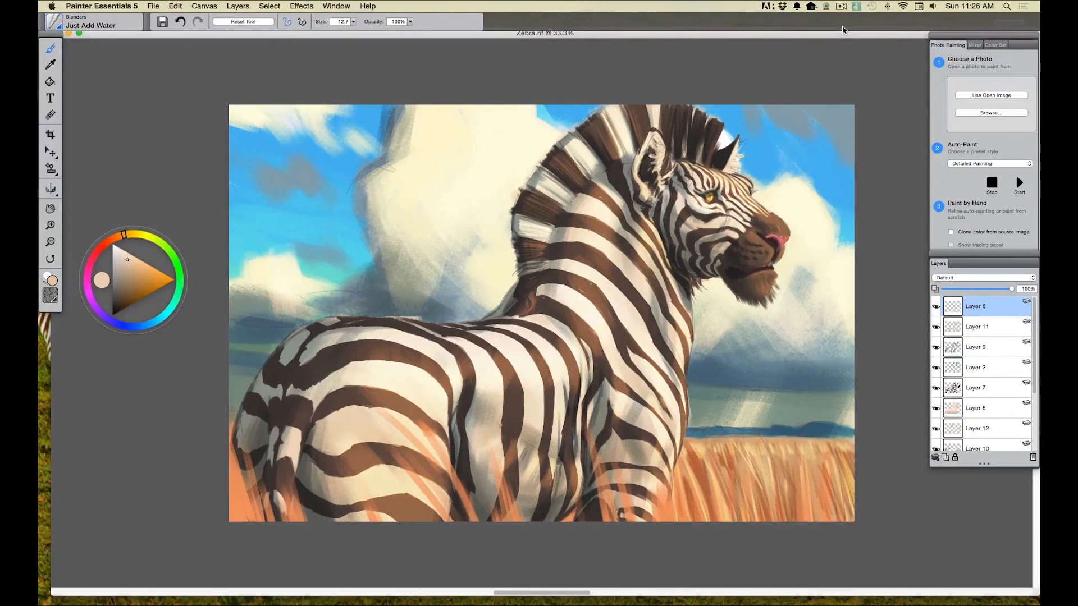
# Step: Add a new layer directly above Layer 11 and set its compositing method to Multiply
pyautogui.click(978, 373)
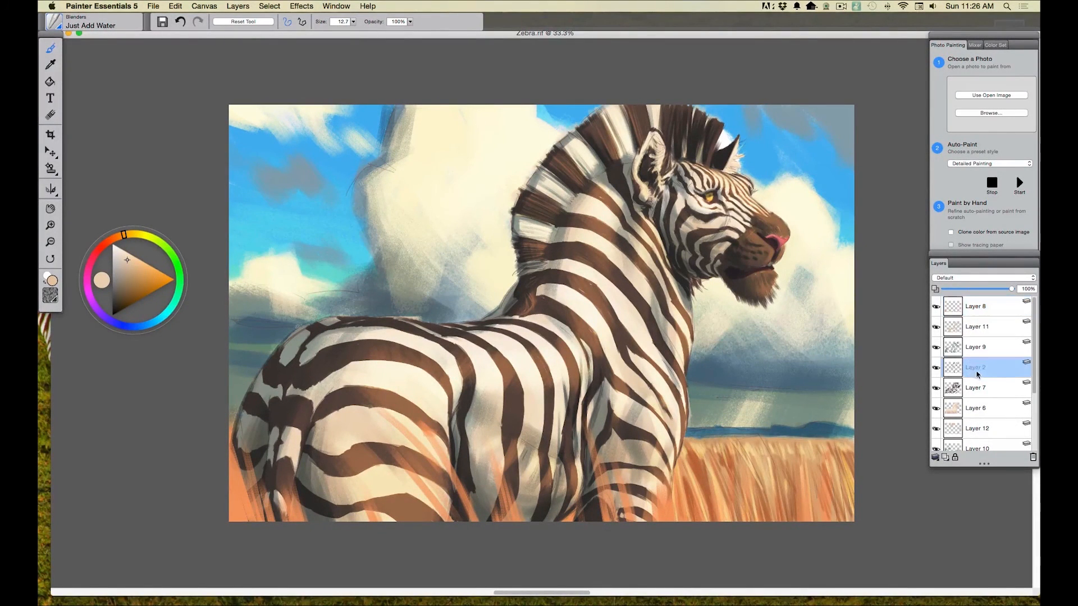
pyautogui.press('n')
pyautogui.click(316, 23)
pyautogui.moveTo(318, 32); pyautogui.dragTo(331, 32)
pyautogui.moveTo(390, 125)
pyautogui.mouseDown()
pyautogui.moveTo(388, 178)
pyautogui.moveTo(368, 156)
pyautogui.moveTo(331, 167)
pyautogui.moveTo(334, 202)
pyautogui.moveTo(311, 255)
pyautogui.moveTo(290, 290)
pyautogui.moveTo(244, 292)
pyautogui.moveTo(249, 337)
pyautogui.moveTo(230, 351)
pyautogui.mouseUp()
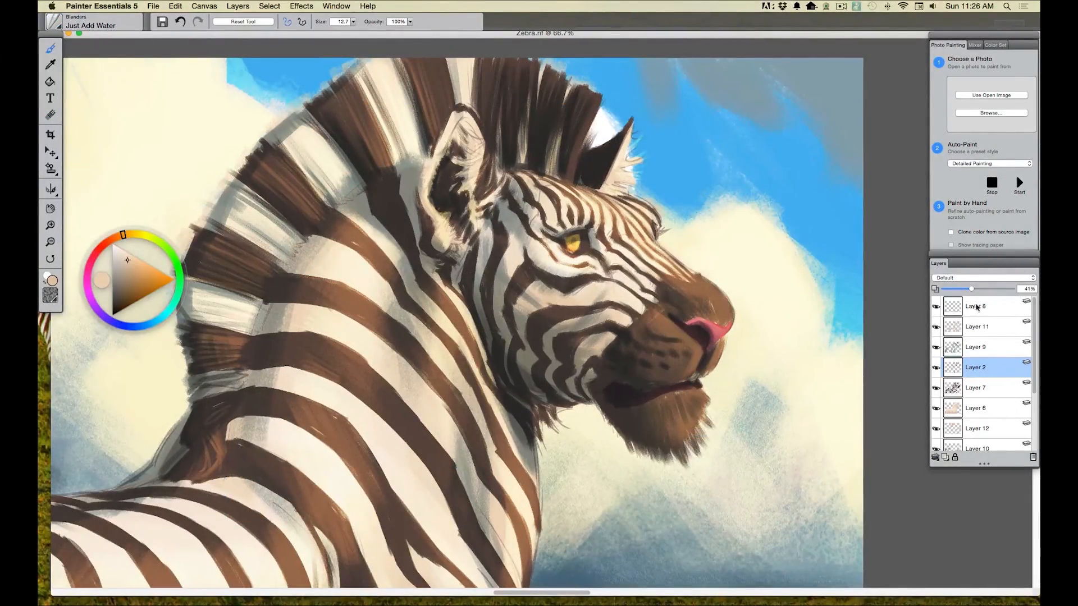
pyautogui.click(975, 308)
pyautogui.click(975, 328)
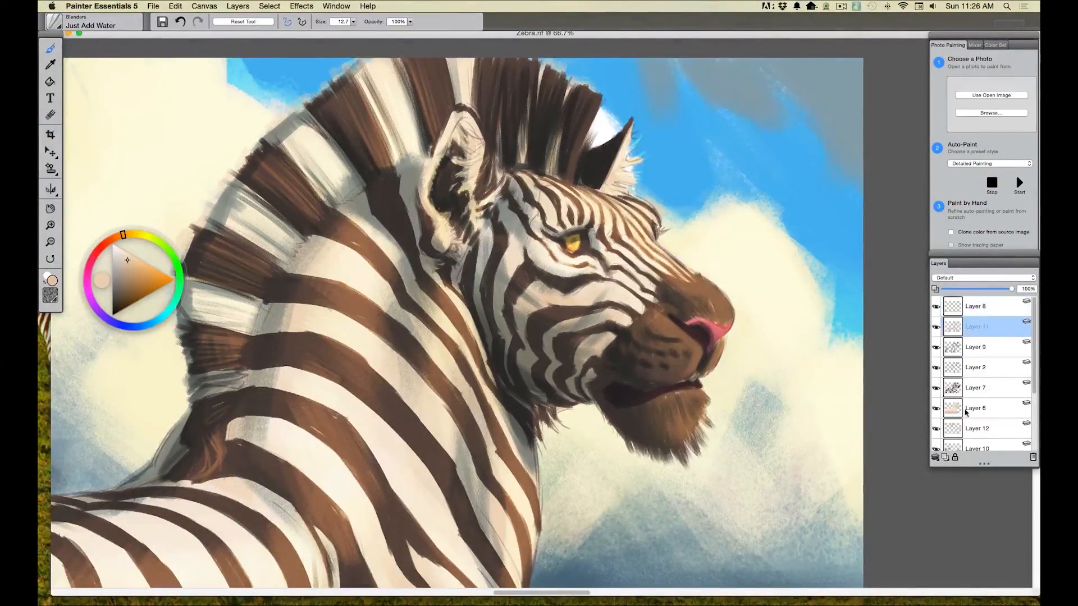
pyautogui.click(946, 458)
pyautogui.click(940, 279)
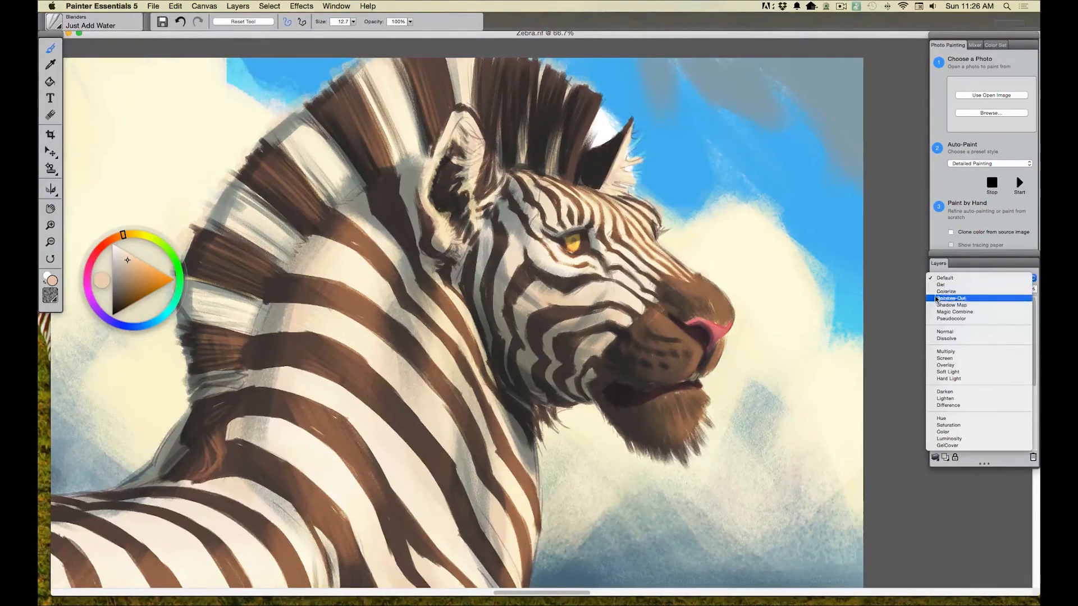
pyautogui.click(939, 354)
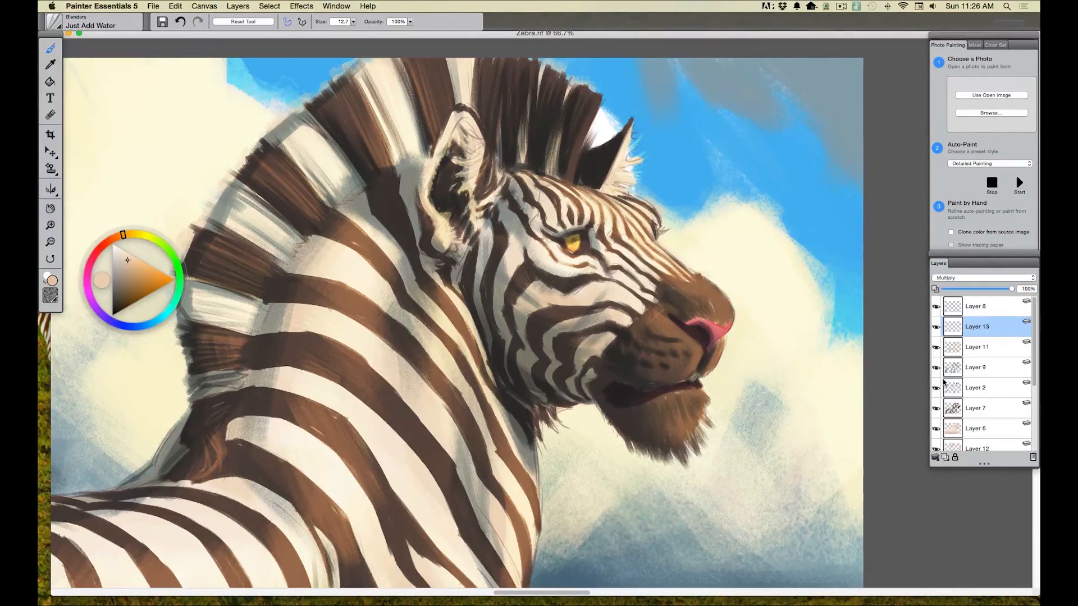
# Step: Choose the Square Chalk brush from Chalk, Pastel & Crayons and reduce its size to 5.7
pyautogui.click(60, 24)
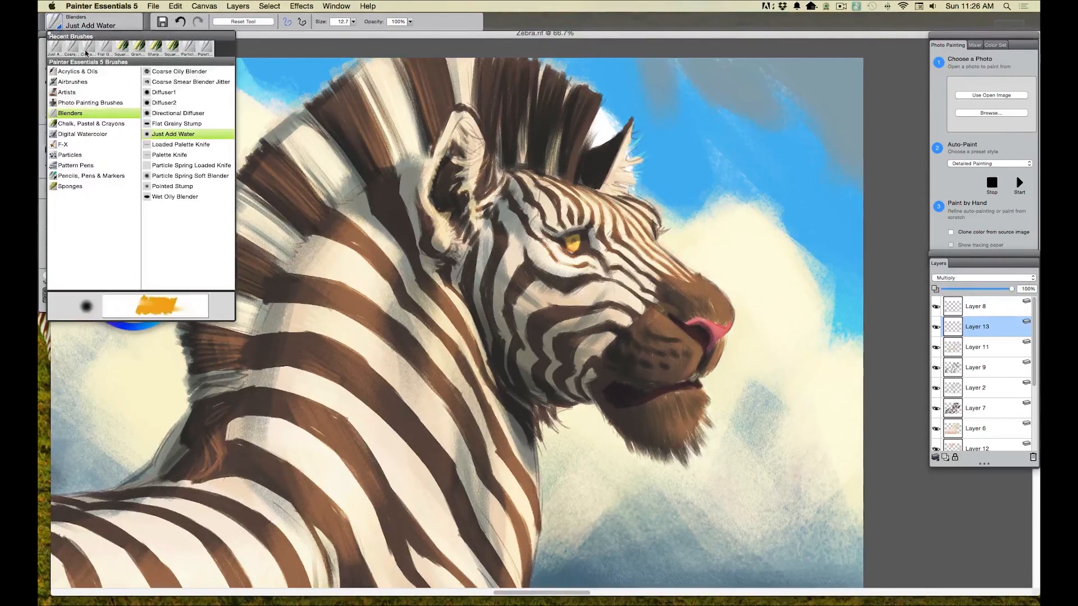
pyautogui.click(76, 123)
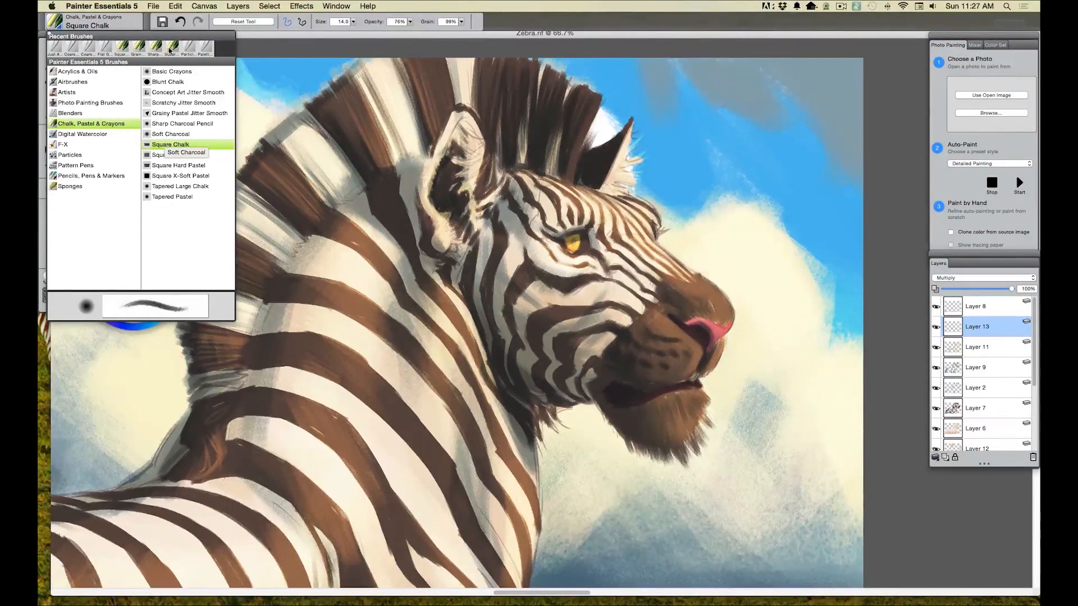
pyautogui.moveTo(353, 26); pyautogui.dragTo(324, 33)
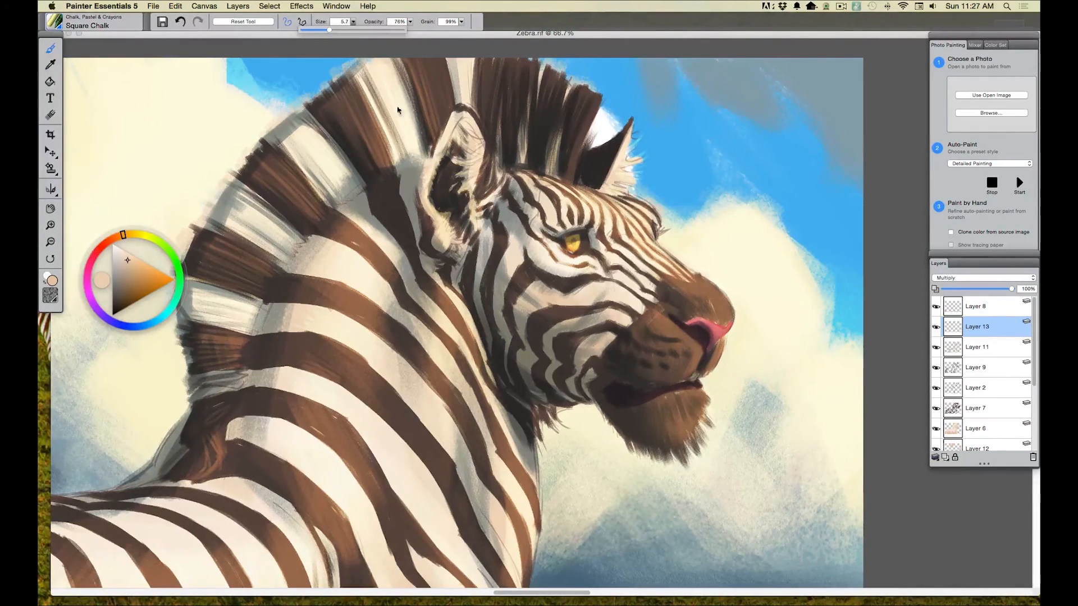
# Step: Paint muted greyish-brown shading around the eye, across the side of the head and inside the near ear
pyautogui.click(125, 267)
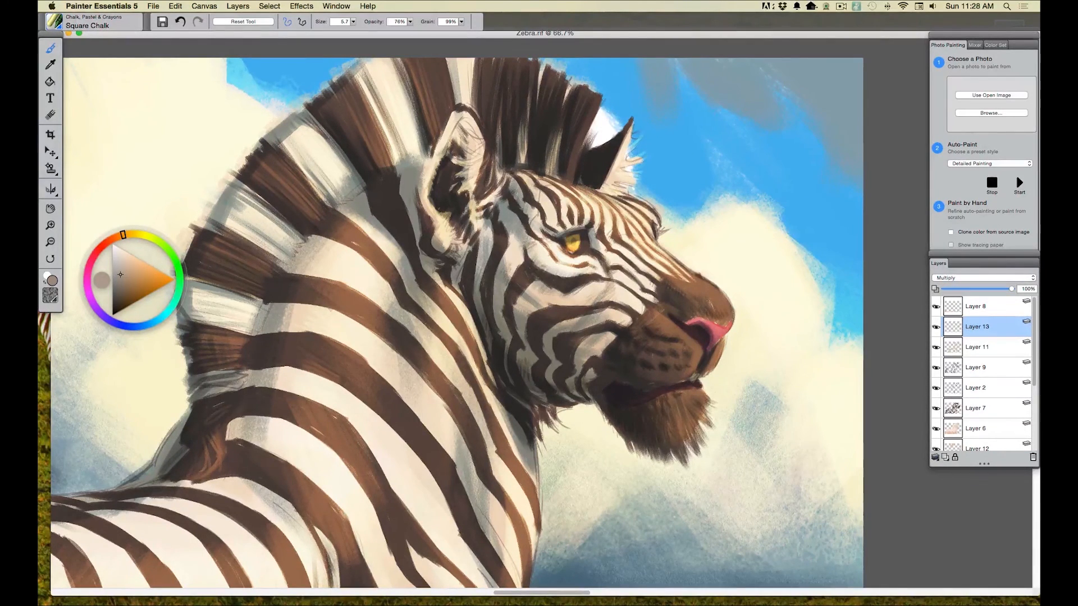
pyautogui.moveTo(550, 248); pyautogui.dragTo(564, 243)
pyautogui.moveTo(497, 223)
pyautogui.mouseDown()
pyautogui.moveTo(506, 210)
pyautogui.moveTo(503, 229)
pyautogui.moveTo(521, 218)
pyautogui.mouseUp()
pyautogui.moveTo(467, 160); pyautogui.dragTo(480, 150)
pyautogui.moveTo(466, 181); pyautogui.dragTo(475, 170)
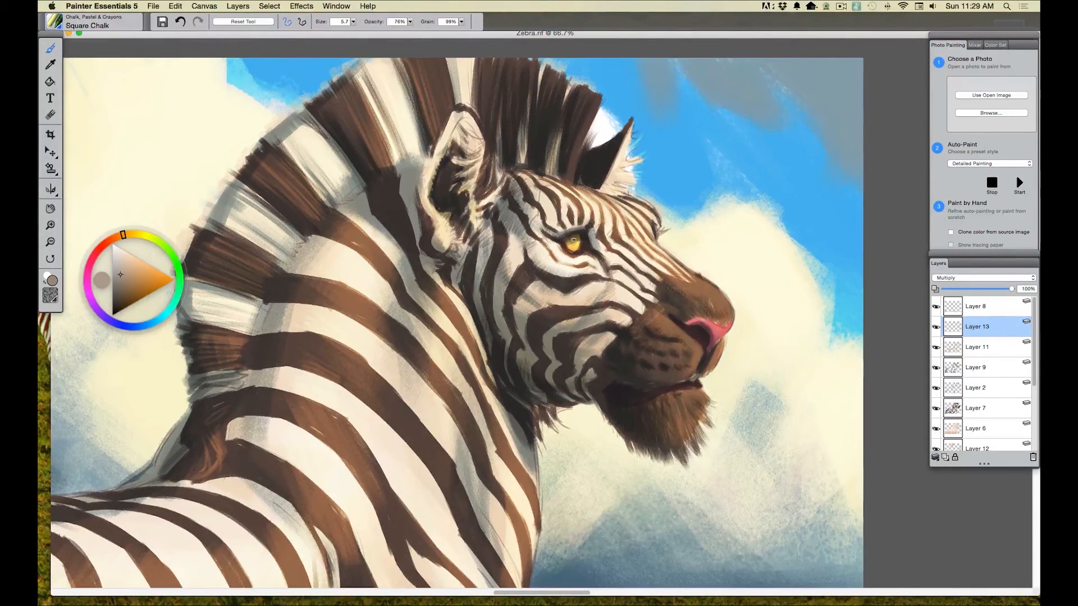
pyautogui.moveTo(569, 241); pyautogui.dragTo(576, 245)
pyautogui.moveTo(564, 252); pyautogui.dragTo(570, 252)
# Step: Add a new layer above Layer 13 and dab a white highlight onto the eye with a size 5.7 brush
pyautogui.click(946, 458)
pyautogui.click(114, 247)
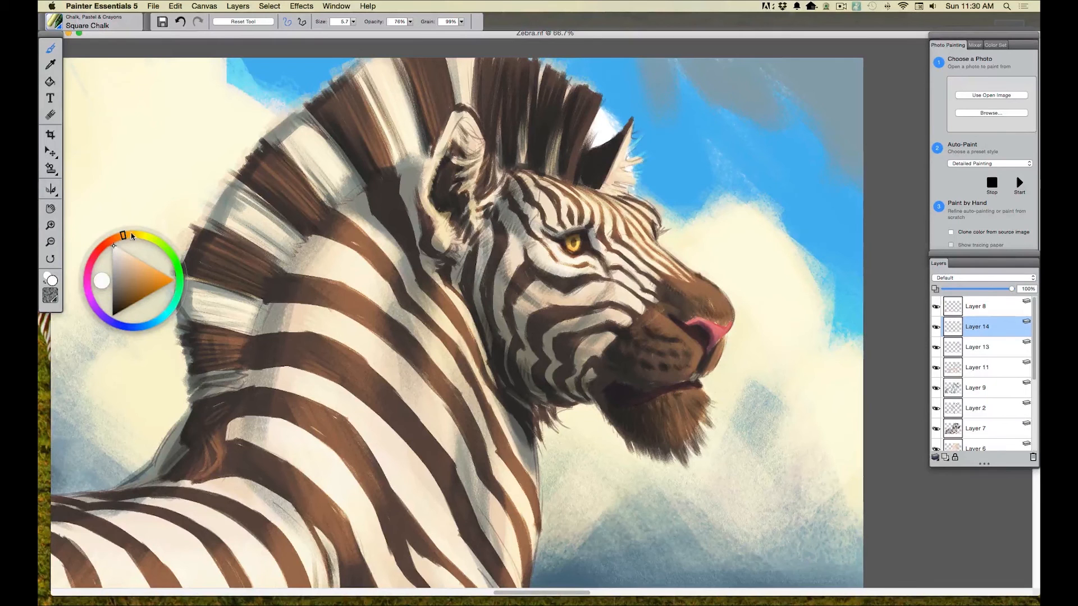
pyautogui.click(132, 234)
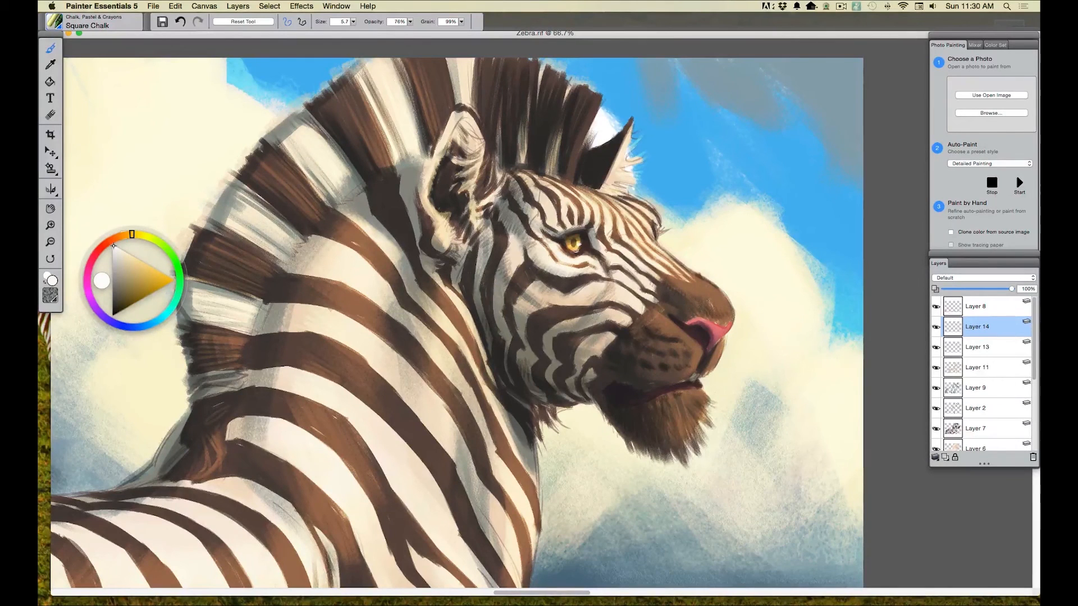
pyautogui.click(354, 26)
pyautogui.moveTo(330, 30); pyautogui.dragTo(324, 30)
pyautogui.click(575, 255)
# Step: Paint peach highlights on the nose and light brown hair strokes over the muzzle, beard and dark stripes
pyautogui.click(152, 323)
pyautogui.click(152, 284)
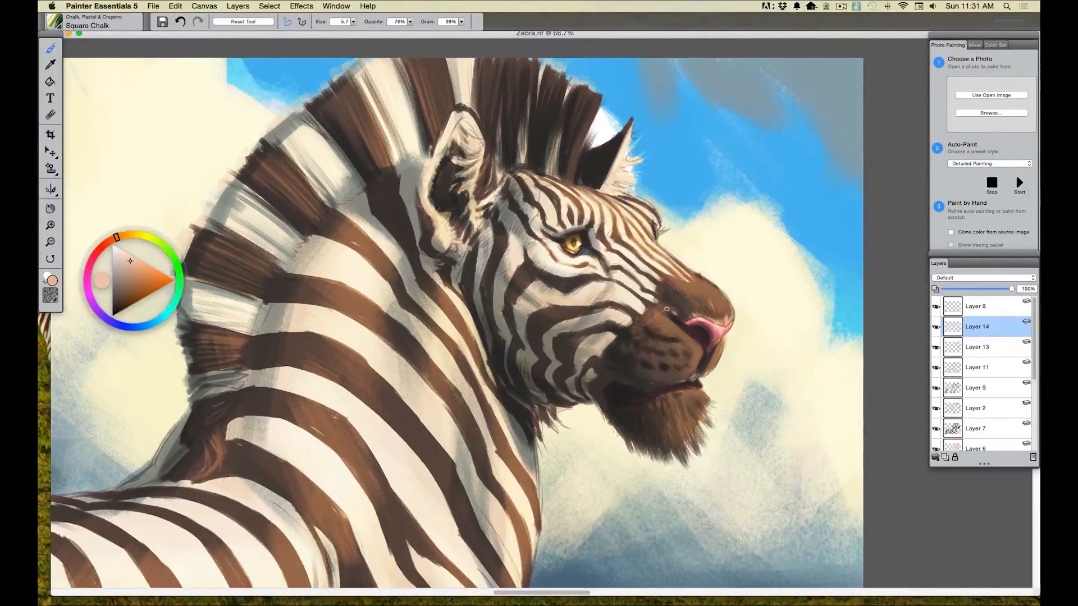
pyautogui.moveTo(665, 314); pyautogui.dragTo(678, 327)
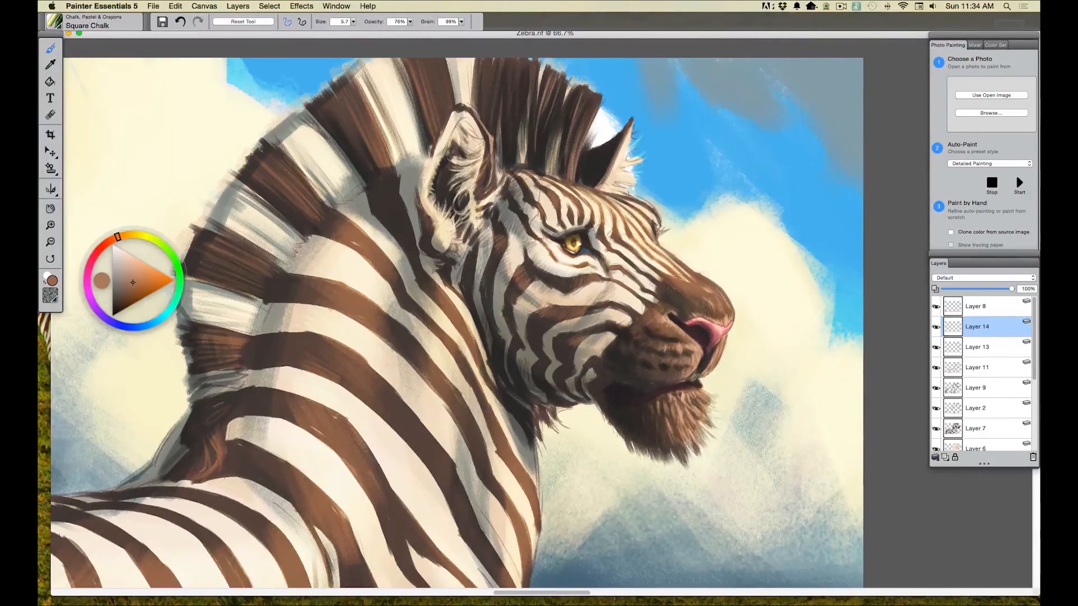
pyautogui.moveTo(703, 393); pyautogui.dragTo(711, 404)
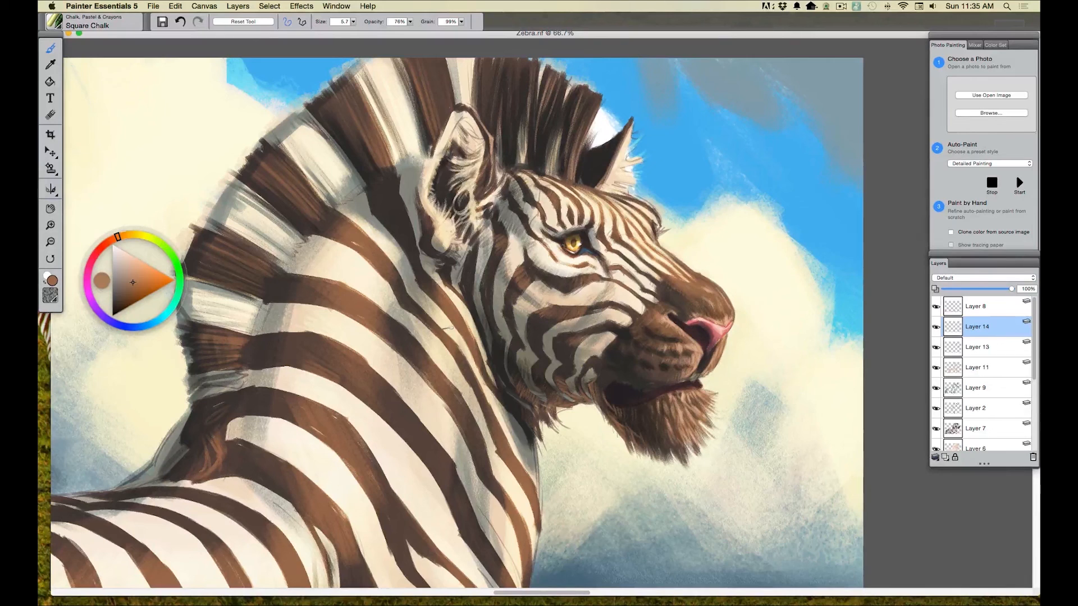
pyautogui.click(137, 274)
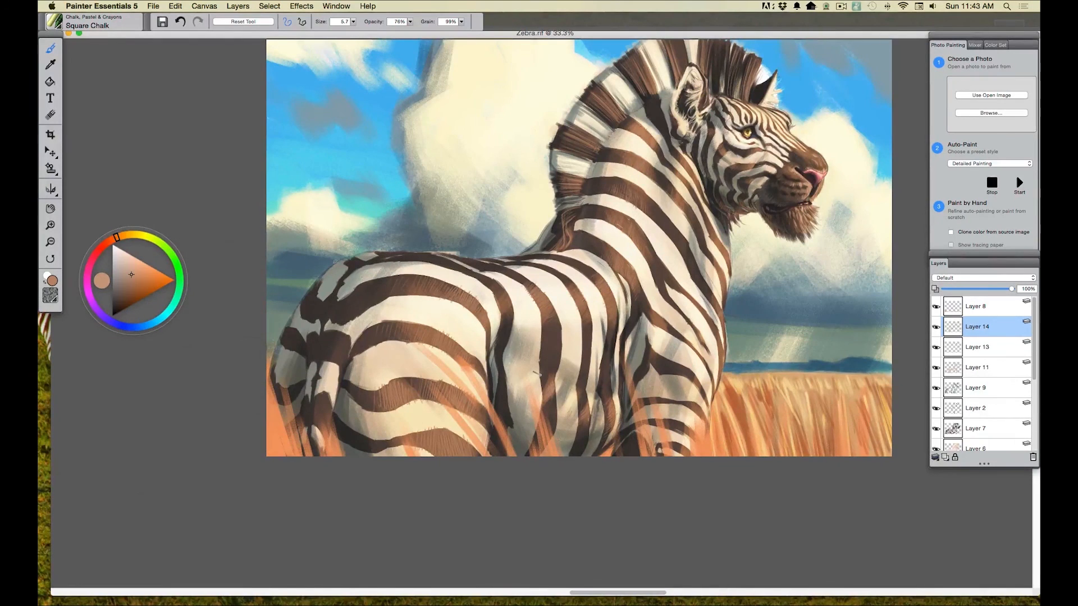
# Step: Add a layer above Layer 8, set the chalk size to 8.3, and lighten an orange sampled from the grass to pale peach
pyautogui.press('super+shift+n')
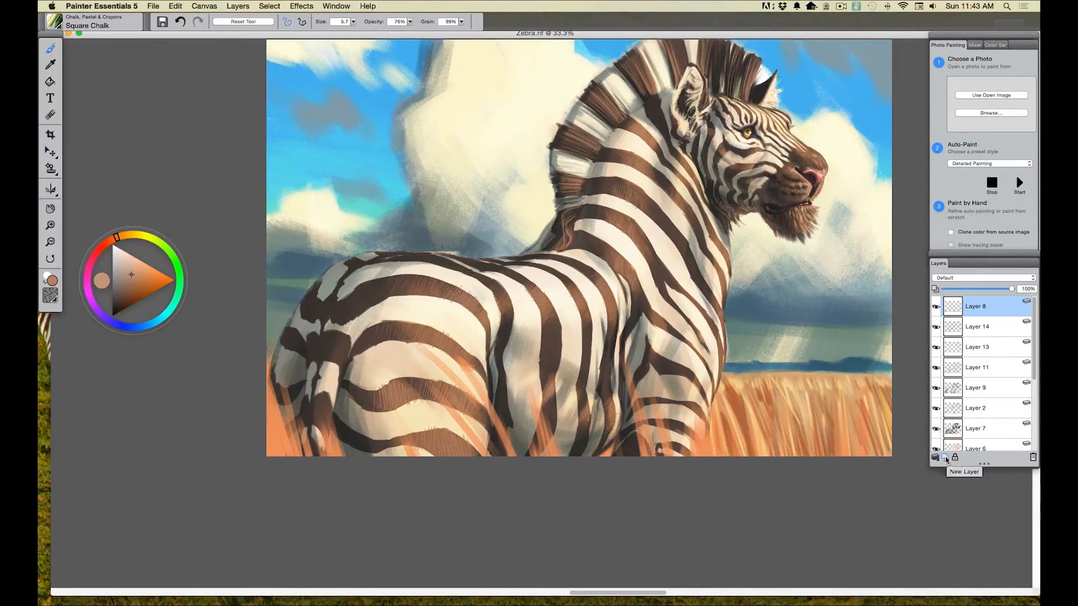
pyautogui.moveTo(353, 21); pyautogui.dragTo(334, 29)
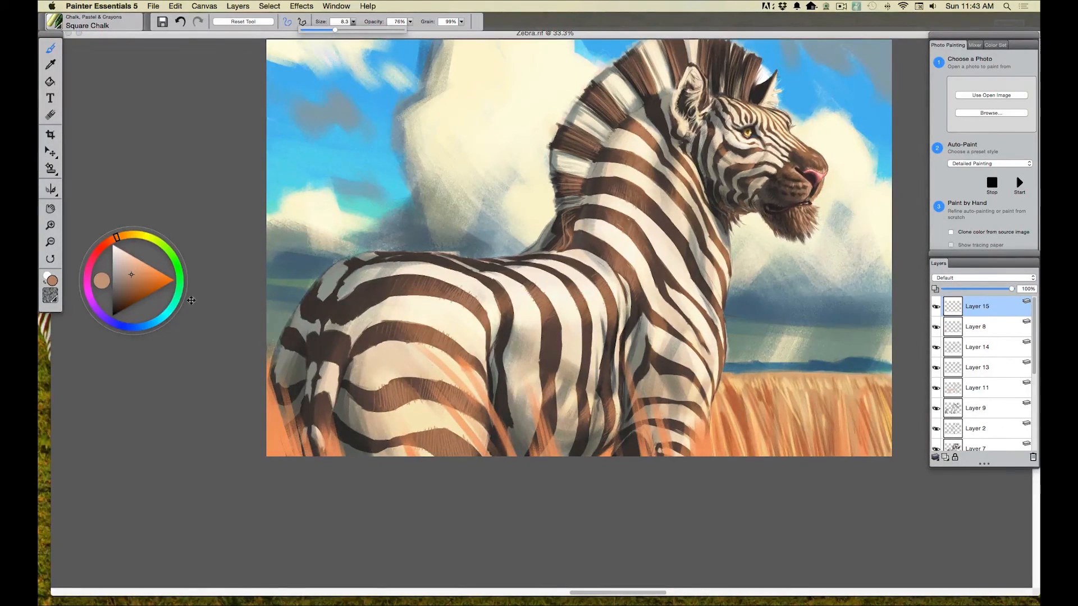
pyautogui.click(50, 69)
pyautogui.click(712, 441)
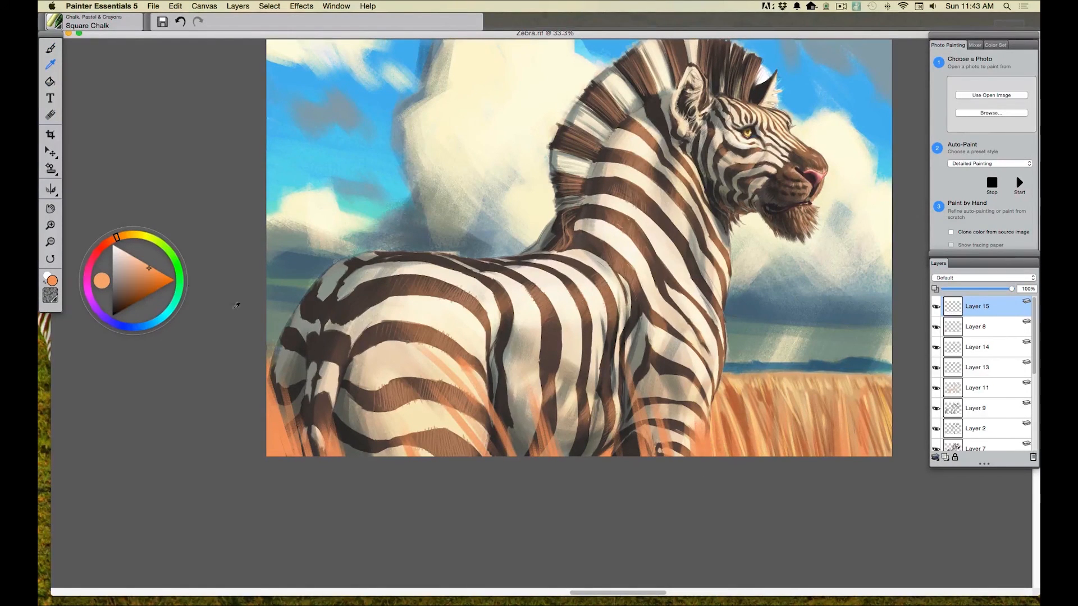
pyautogui.click(122, 235)
pyautogui.click(137, 262)
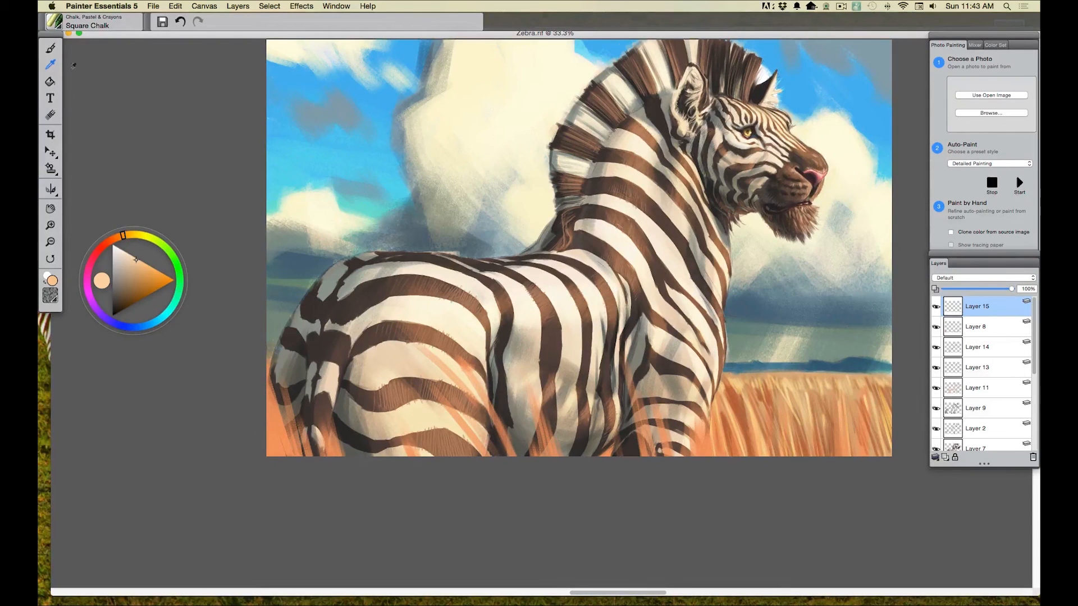
pyautogui.press('b')
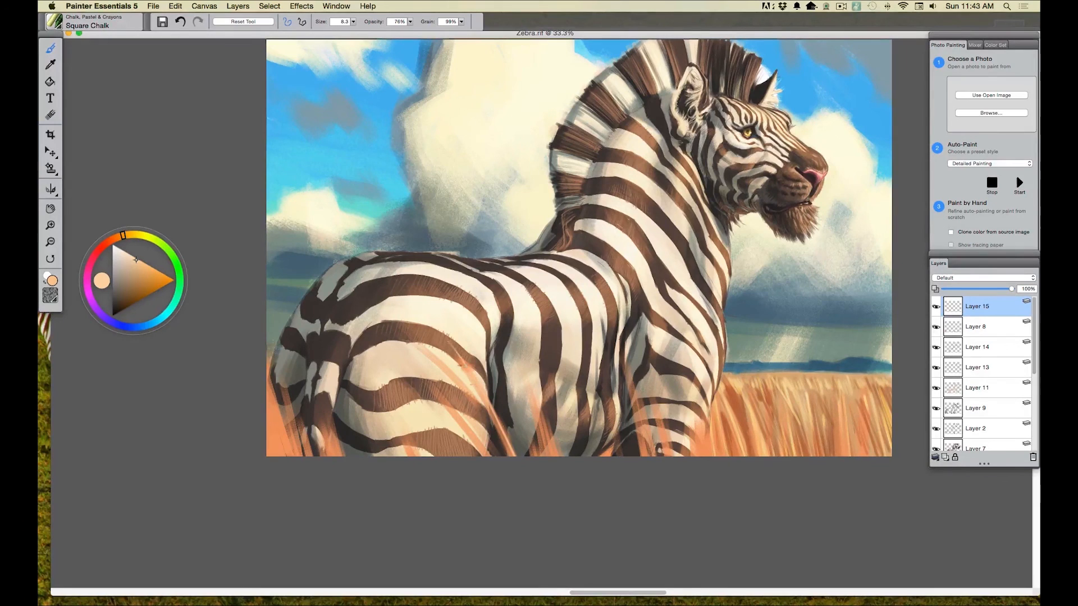
# Step: Paint thin, curved pale peach grass blades in front of the zebra's hindquarters, enlarging the brush to 12.5
pyautogui.moveTo(409, 309); pyautogui.dragTo(421, 306)
pyautogui.moveTo(483, 410)
pyautogui.mouseDown()
pyautogui.moveTo(523, 459)
pyautogui.moveTo(487, 413)
pyautogui.mouseUp()
pyautogui.click(353, 22)
pyautogui.click(341, 31)
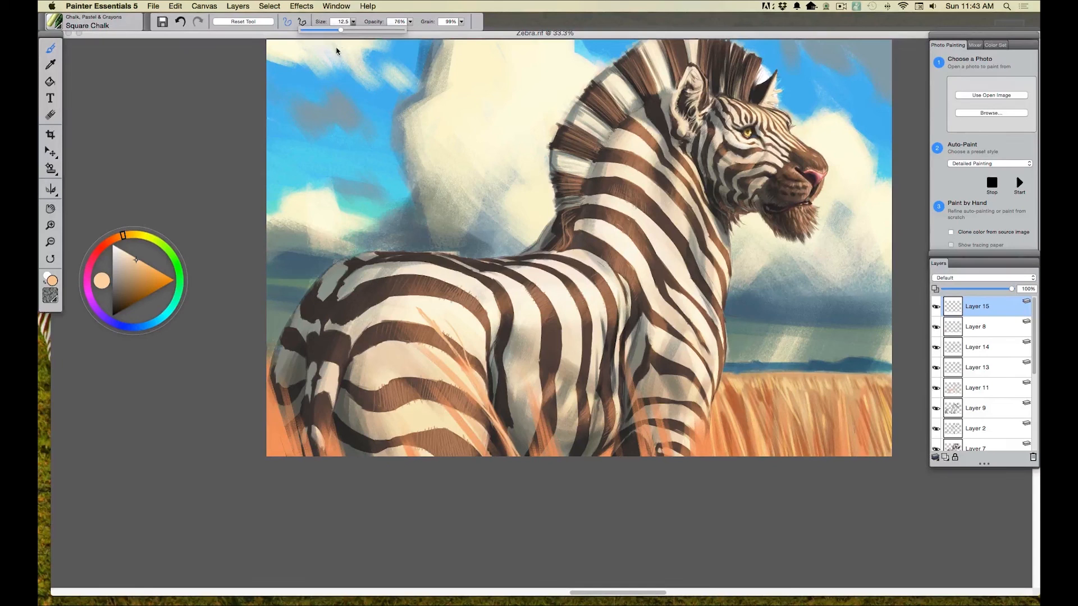
pyautogui.click(465, 389)
pyautogui.moveTo(471, 398)
pyautogui.mouseDown()
pyautogui.moveTo(491, 420)
pyautogui.moveTo(371, 326)
pyautogui.mouseUp()
pyautogui.moveTo(449, 368); pyautogui.dragTo(325, 313)
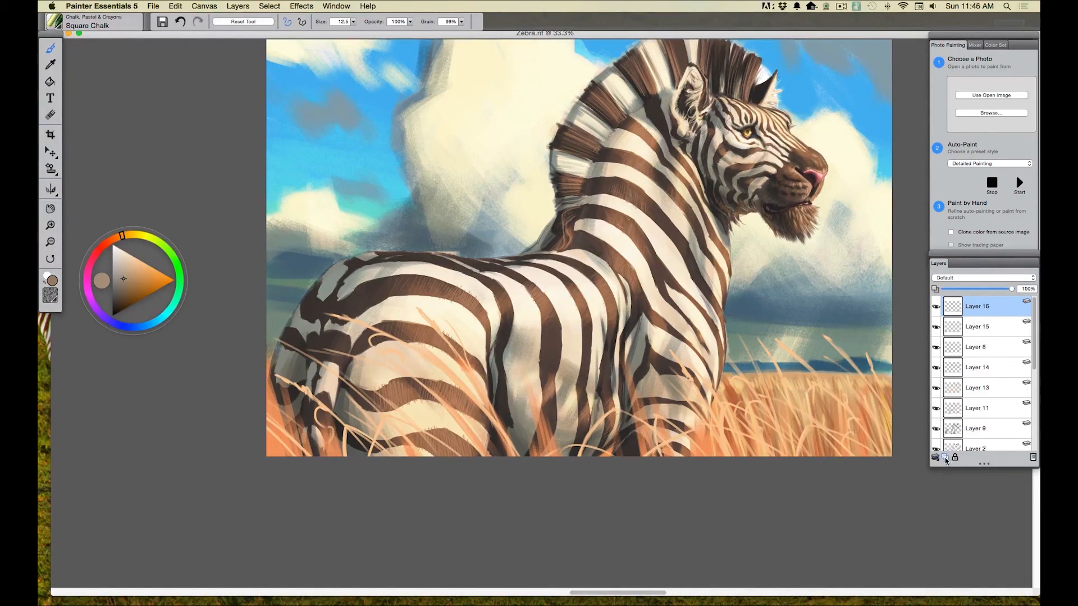
# Step: Set Layer 16 to Overlay and brush light peach highlights over the grass in front of the hindquarters
pyautogui.click(936, 279)
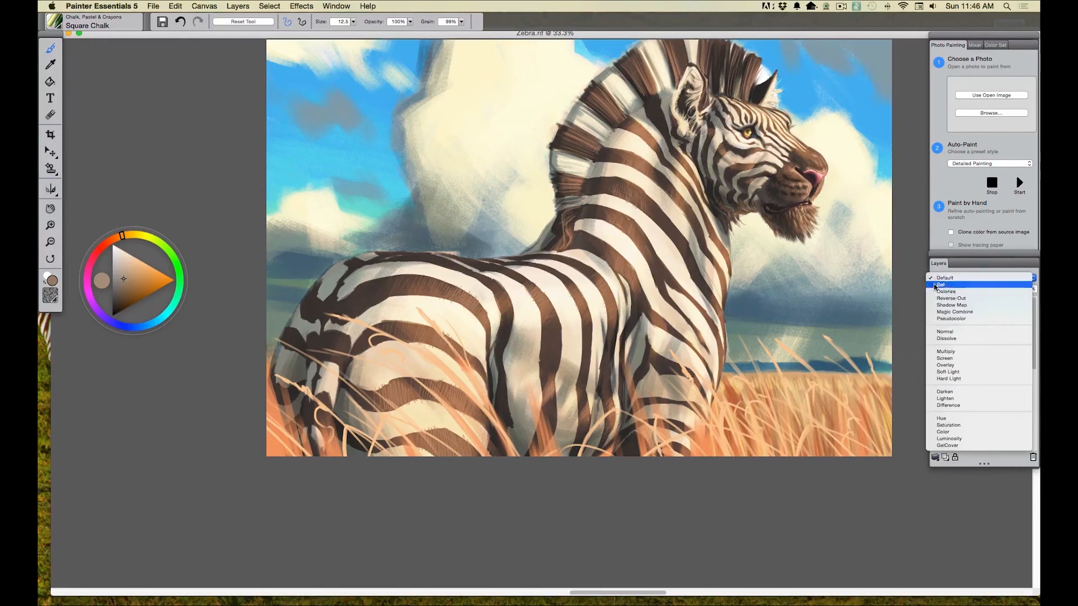
pyautogui.click(945, 365)
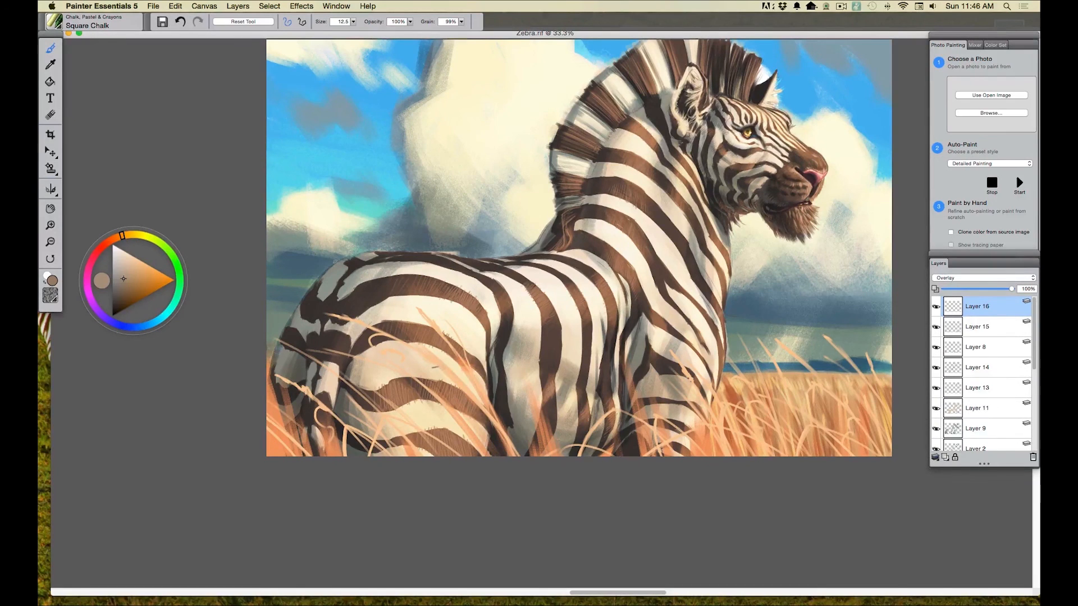
pyautogui.click(131, 259)
pyautogui.moveTo(442, 408); pyautogui.dragTo(413, 379)
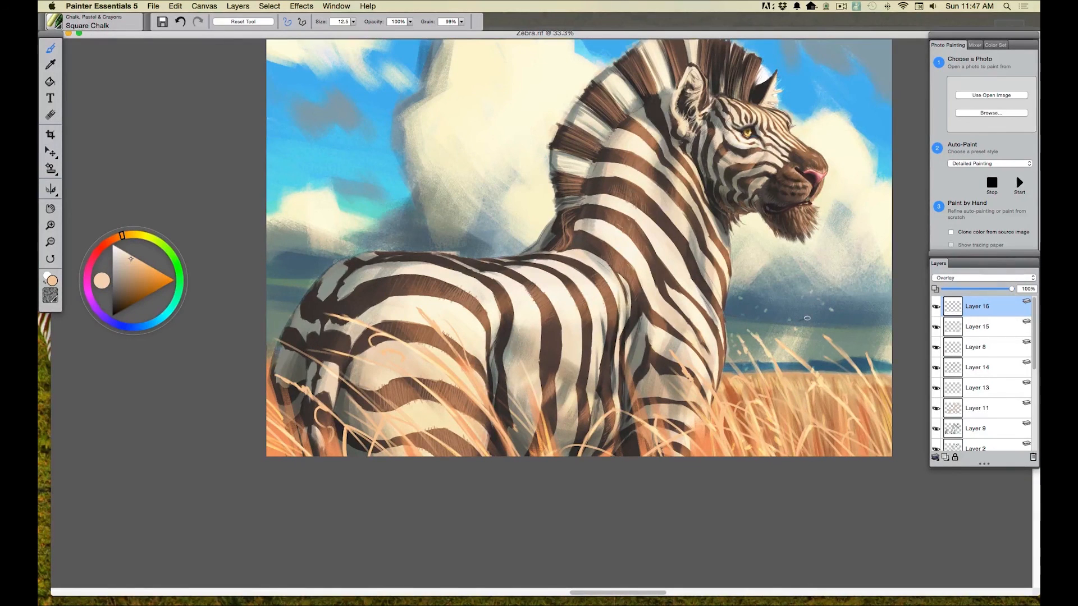
# Step: Reduce the brush size to 7.9 and dot small pale specks into the air around the zebra
pyautogui.press('[')
pyautogui.press('[')
pyautogui.press('[')
pyautogui.press('[')
# Step: Select the background layers from Layer 3 up to Layer 12 and merge them into one layer
pyautogui.press('super+minus')
pyautogui.moveTo(1034, 364); pyautogui.dragTo(1032, 467)
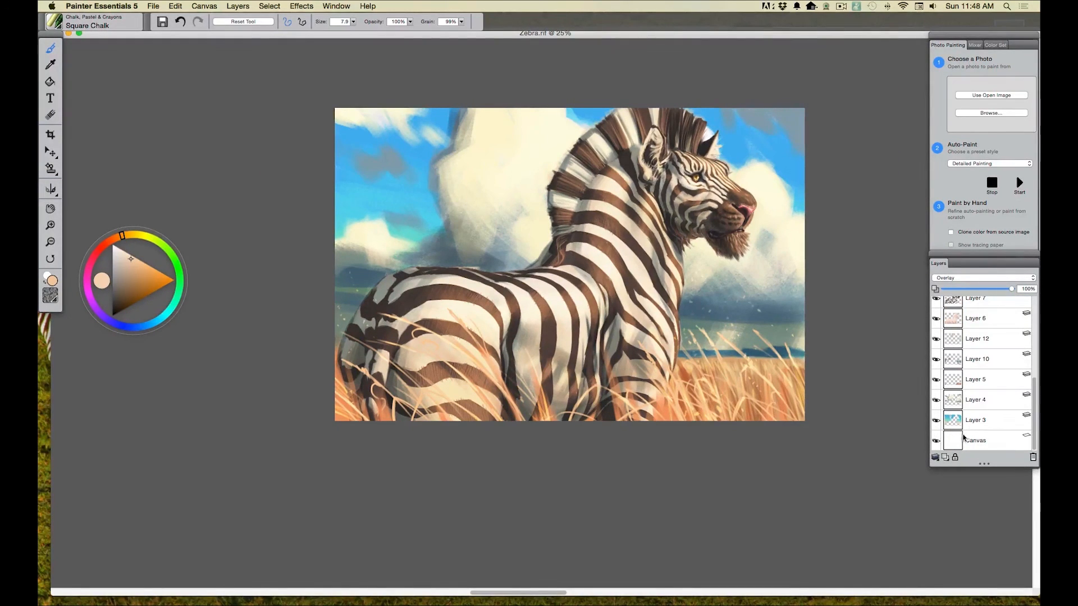
pyautogui.click(974, 420)
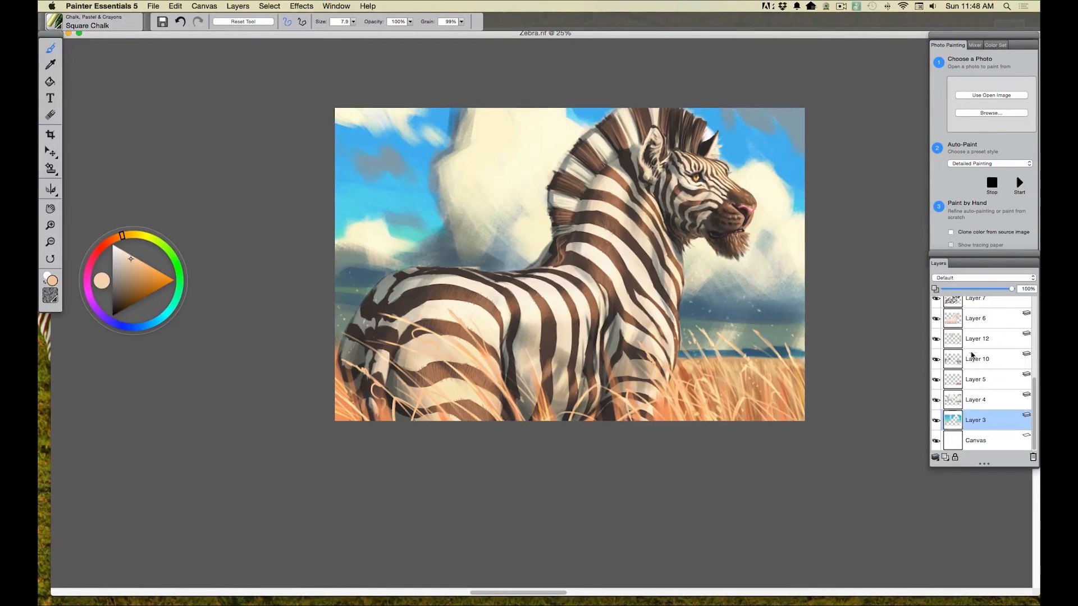
pyautogui.keyDown('shift'); pyautogui.click(973, 340); pyautogui.keyUp('shift')
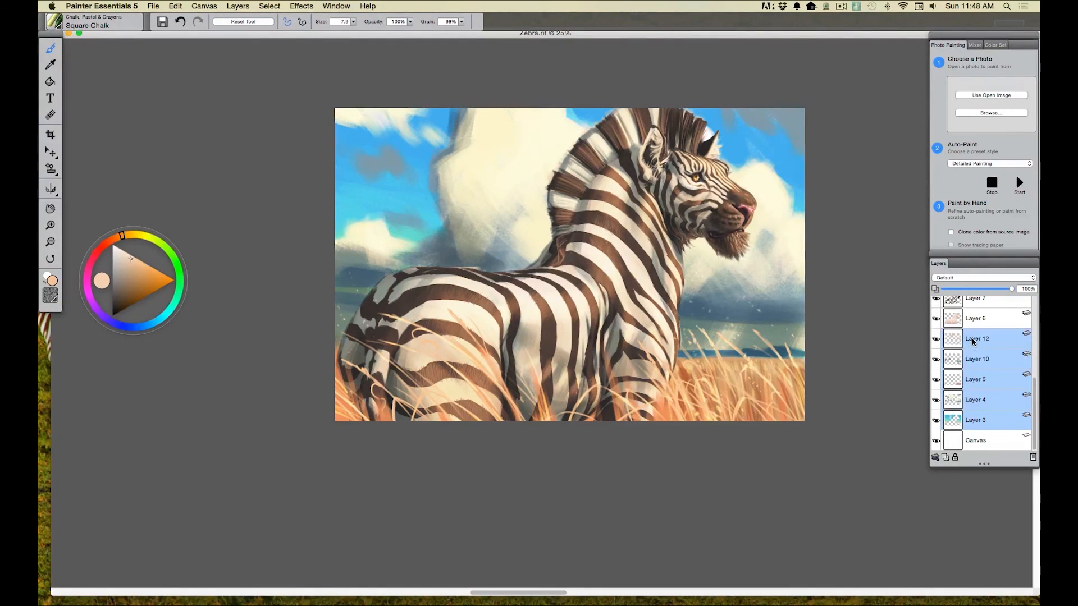
pyautogui.click(237, 6)
pyautogui.click(251, 116)
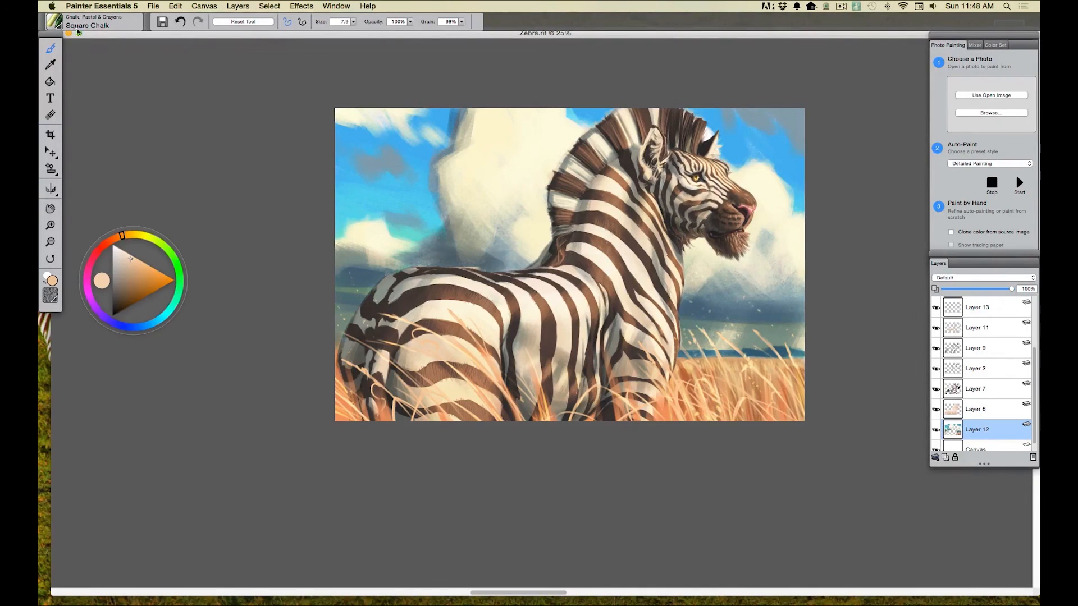
# Step: Switch to the Grainy Pastel Jitter Smooth brush and sample a light greyish beige from the large cloud's upper edge
pyautogui.click(59, 28)
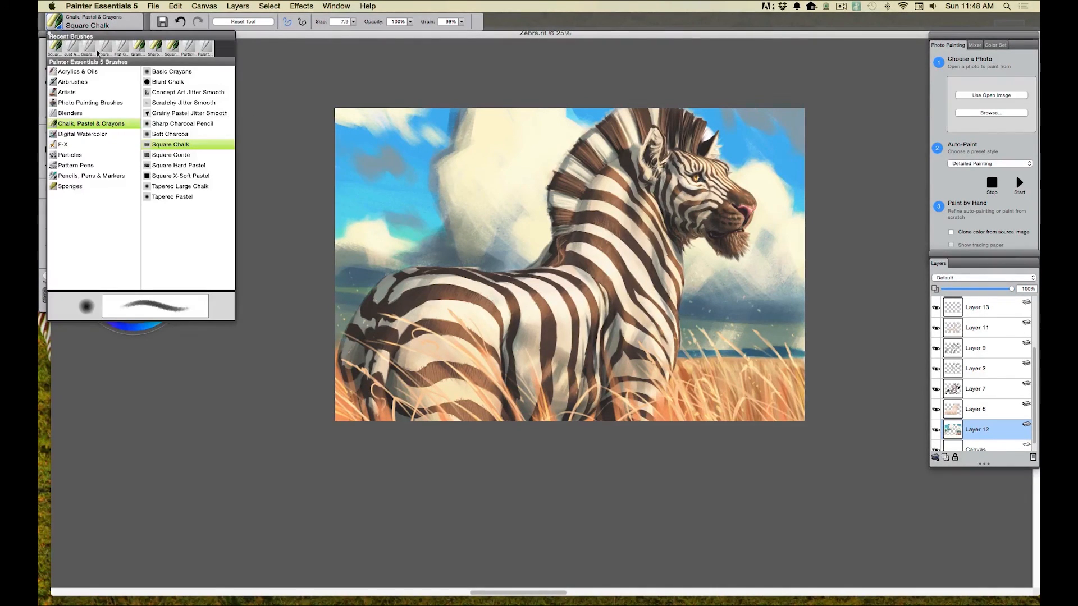
pyautogui.click(162, 114)
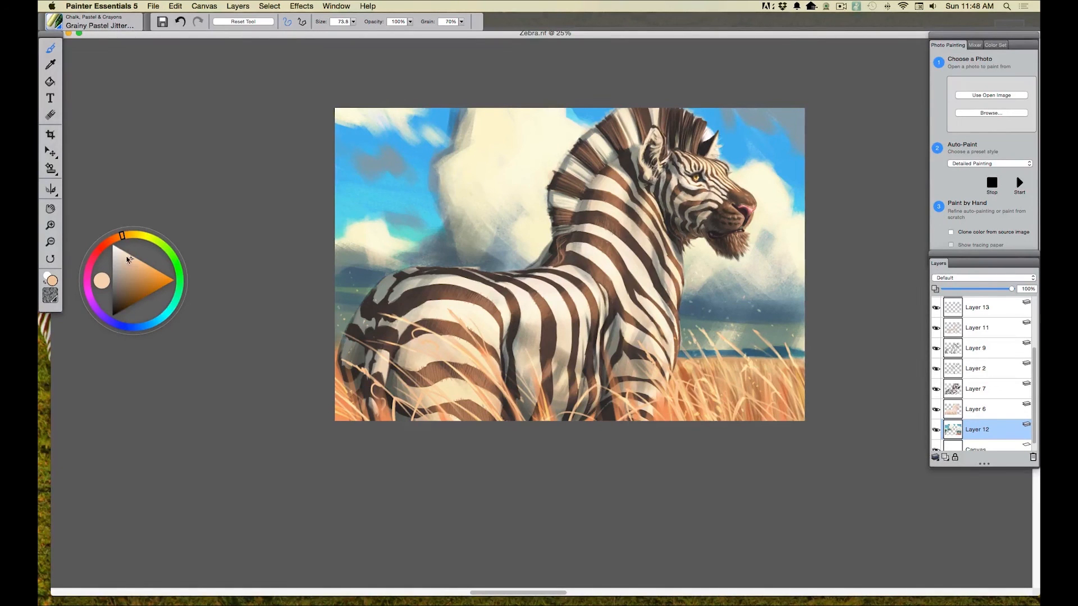
pyautogui.click(52, 67)
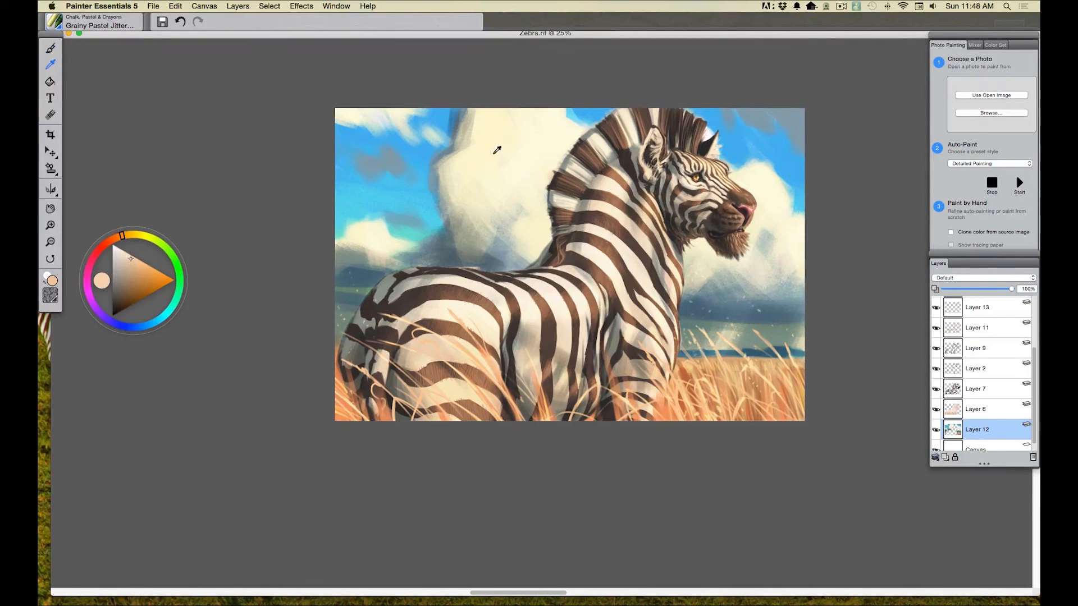
pyautogui.click(468, 130)
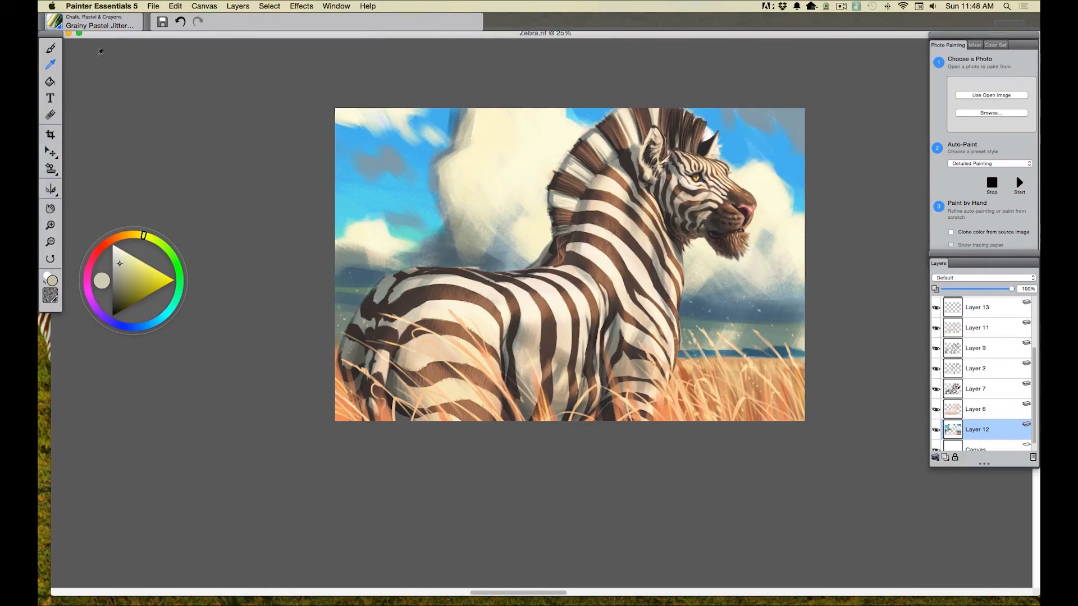
pyautogui.click(51, 50)
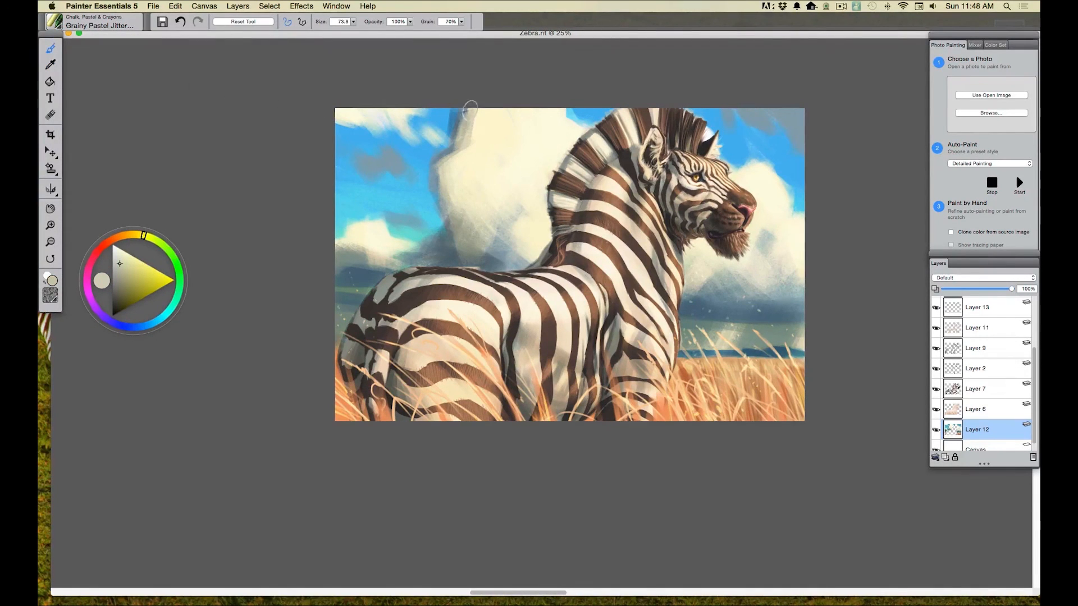
# Step: Lower the brush opacity to 53% and soften the large cloud's left edge and the clouds behind the zebra's back
pyautogui.moveTo(476, 115)
pyautogui.mouseDown()
pyautogui.moveTo(468, 147)
pyautogui.moveTo(469, 112)
pyautogui.mouseUp()
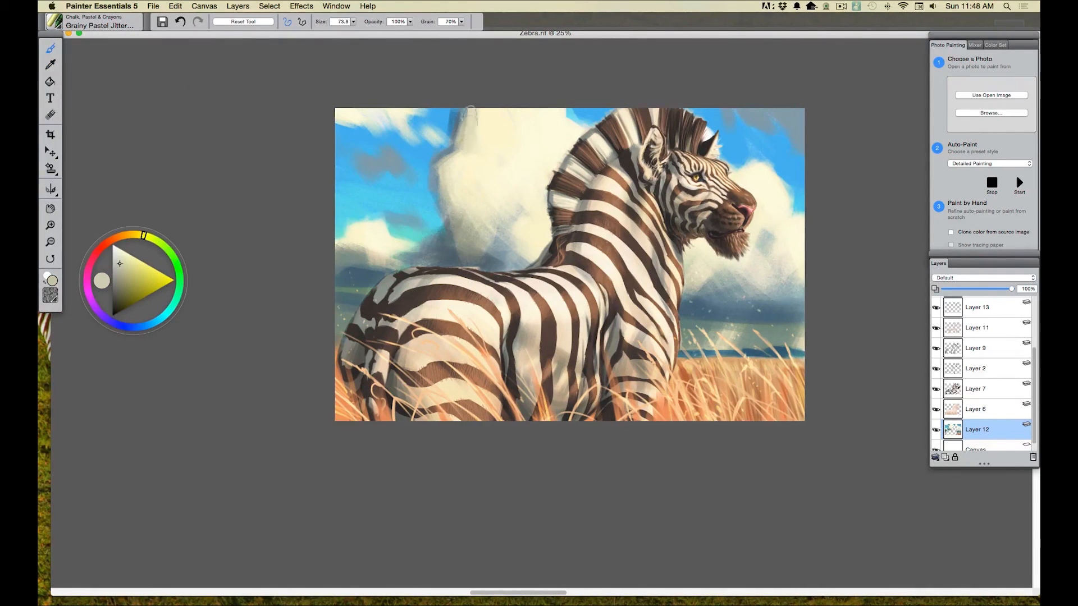
pyautogui.click(409, 24)
pyautogui.click(415, 33)
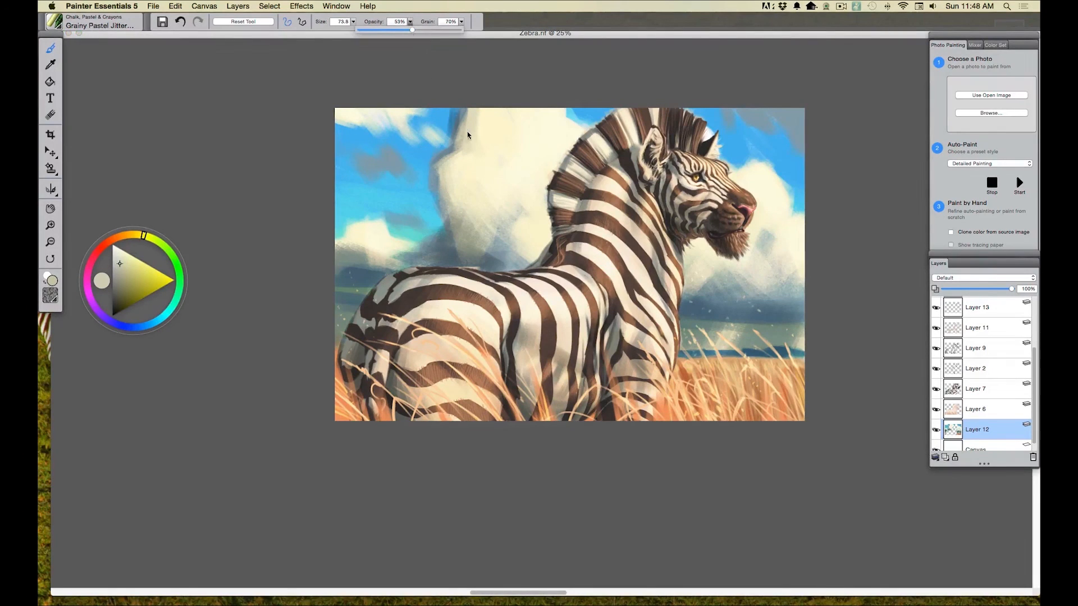
pyautogui.moveTo(461, 153); pyautogui.dragTo(442, 176)
pyautogui.moveTo(456, 116); pyautogui.dragTo(453, 107)
pyautogui.moveTo(444, 150); pyautogui.dragTo(433, 158)
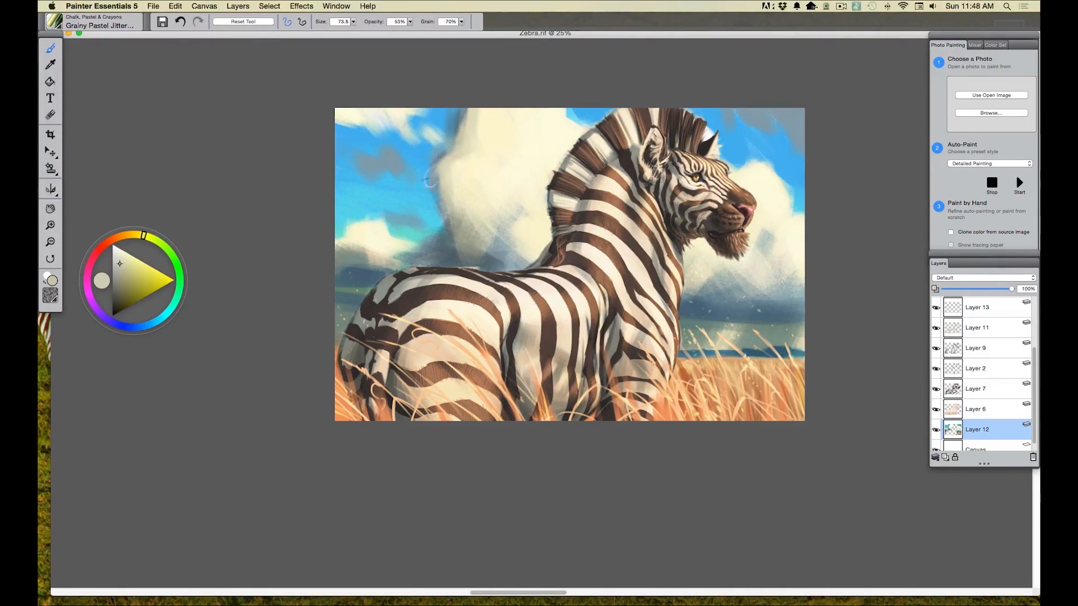
pyautogui.moveTo(505, 201)
pyautogui.mouseDown()
pyautogui.moveTo(487, 244)
pyautogui.moveTo(464, 200)
pyautogui.moveTo(388, 189)
pyautogui.moveTo(446, 226)
pyautogui.moveTo(416, 223)
pyautogui.moveTo(424, 241)
pyautogui.moveTo(441, 241)
pyautogui.moveTo(417, 223)
pyautogui.moveTo(422, 253)
pyautogui.mouseUp()
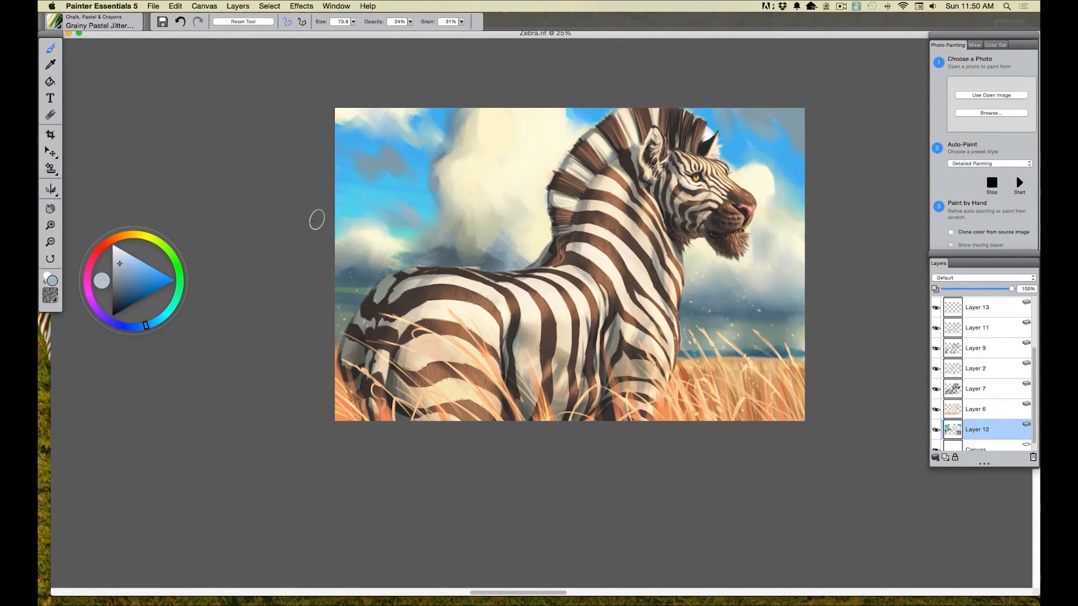
pyautogui.moveTo(478, 244)
pyautogui.mouseDown()
pyautogui.moveTo(487, 254)
pyautogui.moveTo(452, 247)
pyautogui.moveTo(469, 267)
pyautogui.moveTo(400, 255)
pyautogui.mouseUp()
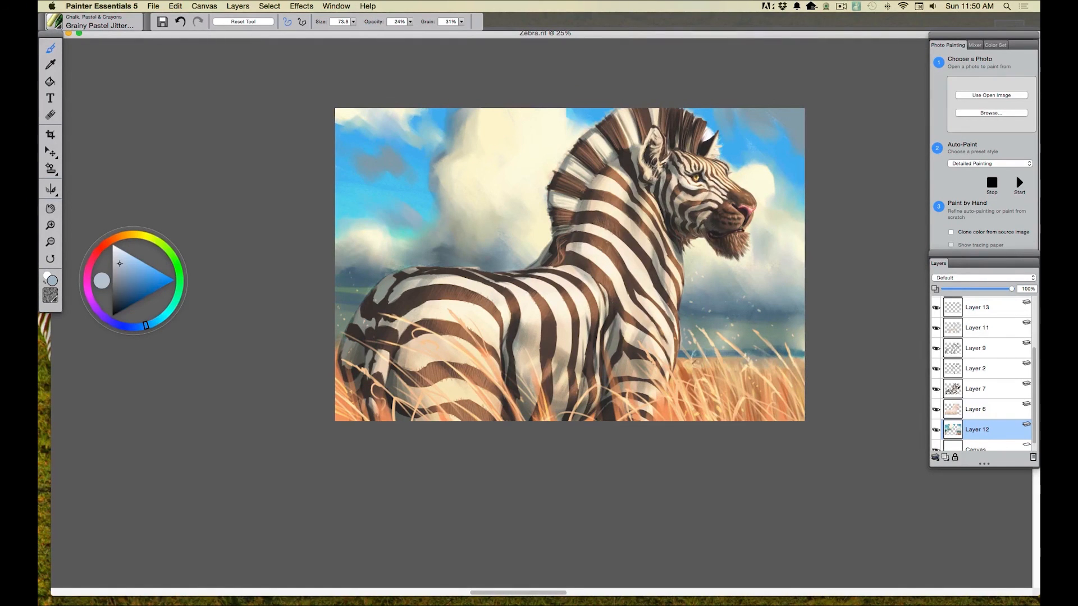
# Step: Reduce the brush size to 27.9 and save the painting
pyautogui.click(353, 22)
pyautogui.click(352, 31)
pyautogui.click(354, 59)
pyautogui.press('super+s')
# Step: Select all the layers from Layer 16 down and collapse them into a single layer
pyautogui.moveTo(1034, 400); pyautogui.dragTo(1036, 328)
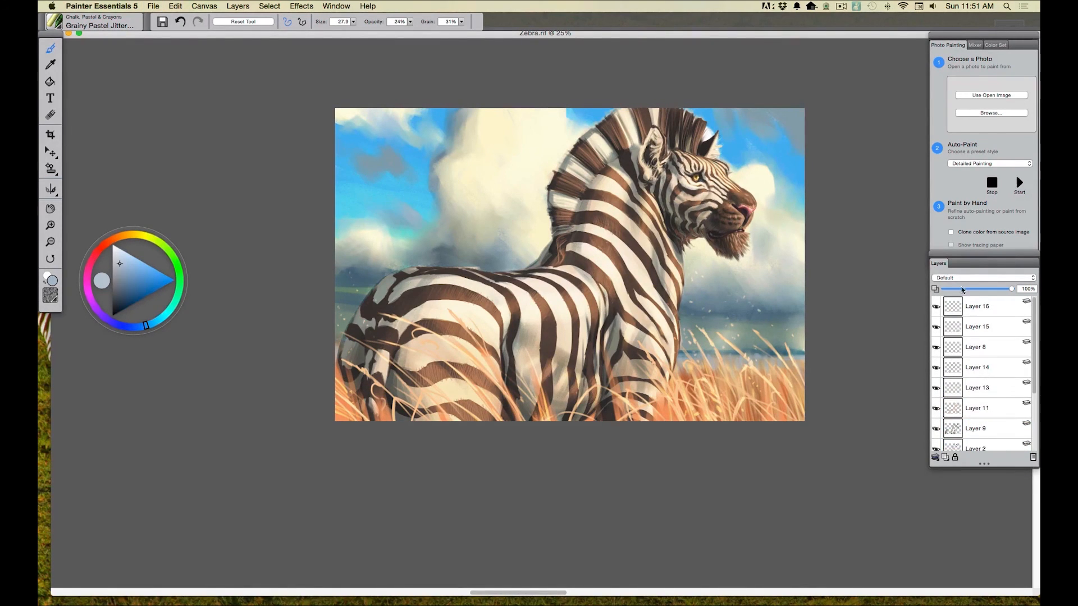
pyautogui.keyDown('shift'); pyautogui.click(966, 307); pyautogui.keyUp('shift')
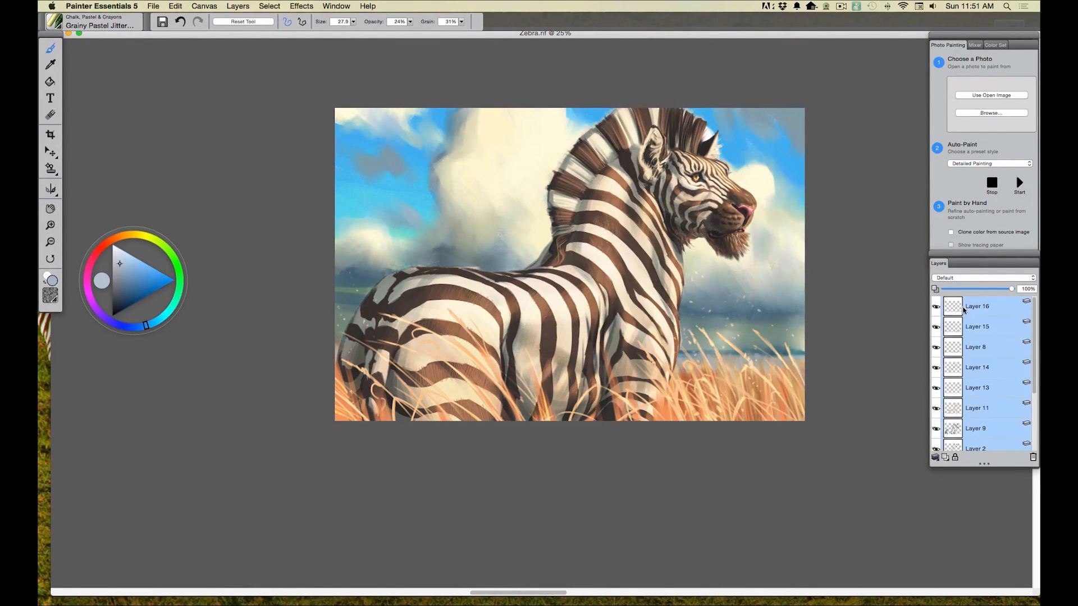
pyautogui.click(237, 6)
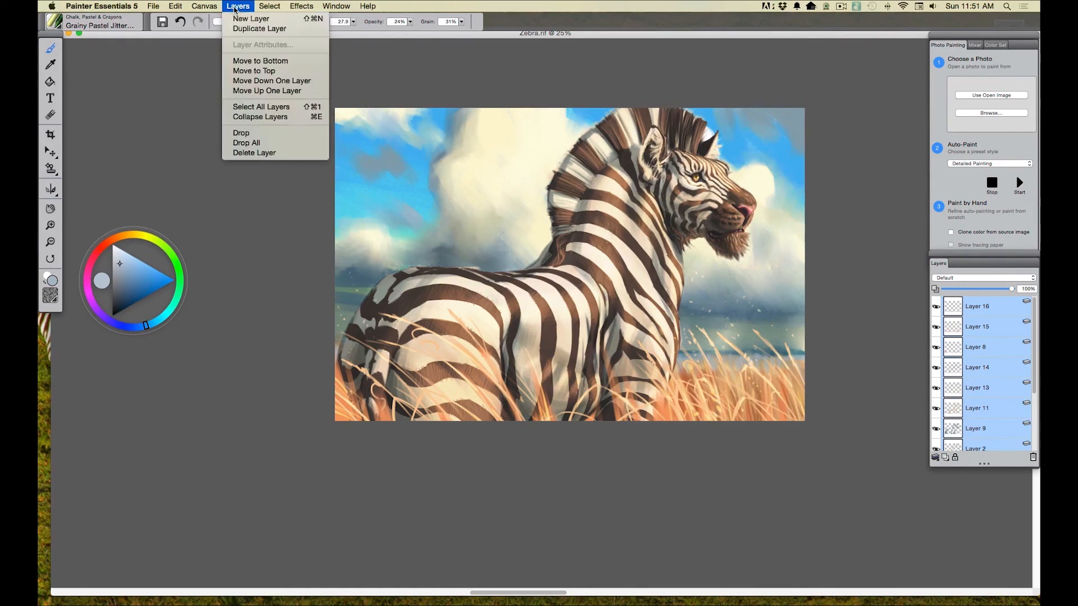
pyautogui.click(245, 118)
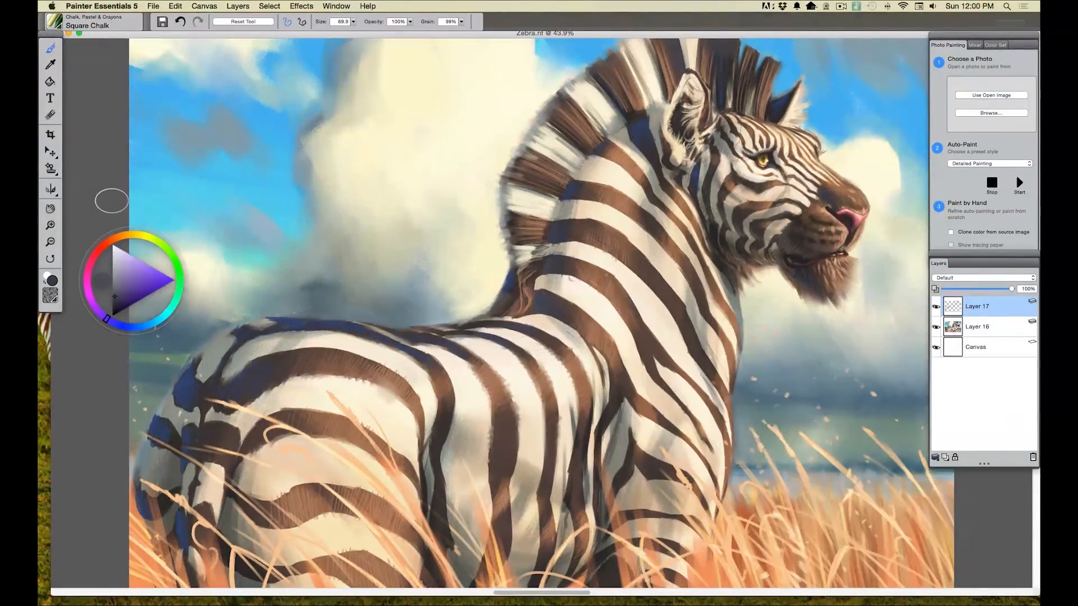
# Step: Add a new layer above Layer 17 and set its blending mode to Multiply
pyautogui.press('super+minus')
pyautogui.press('super+minus')
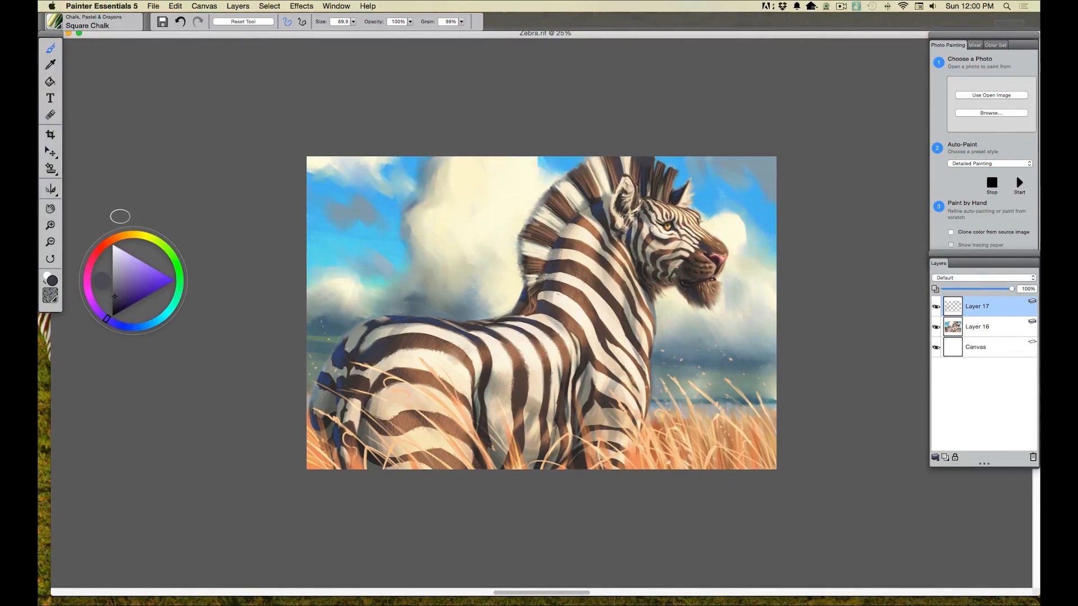
pyautogui.click(945, 457)
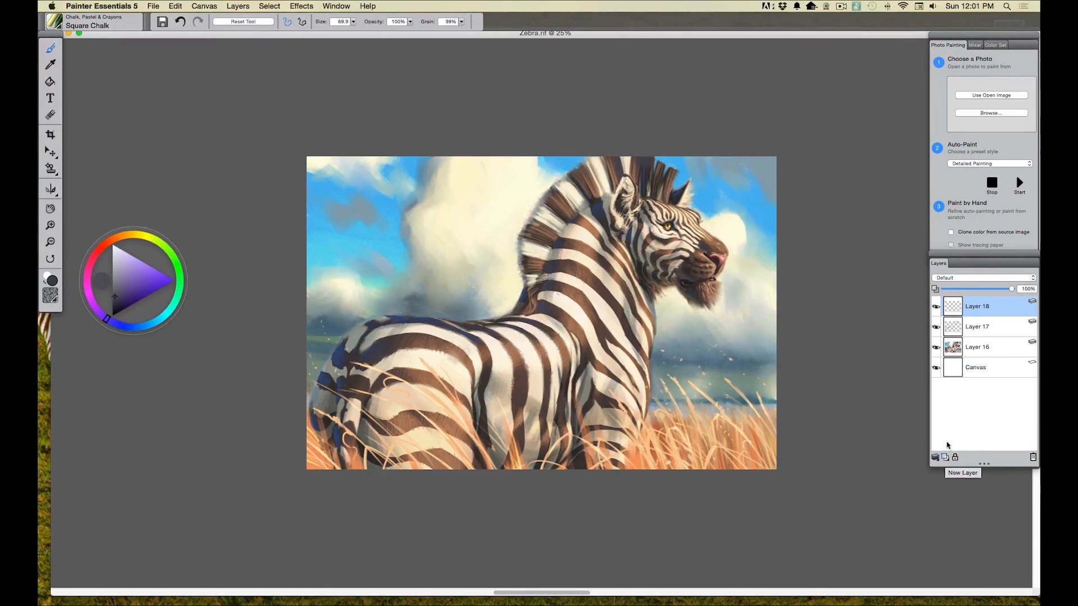
pyautogui.click(940, 279)
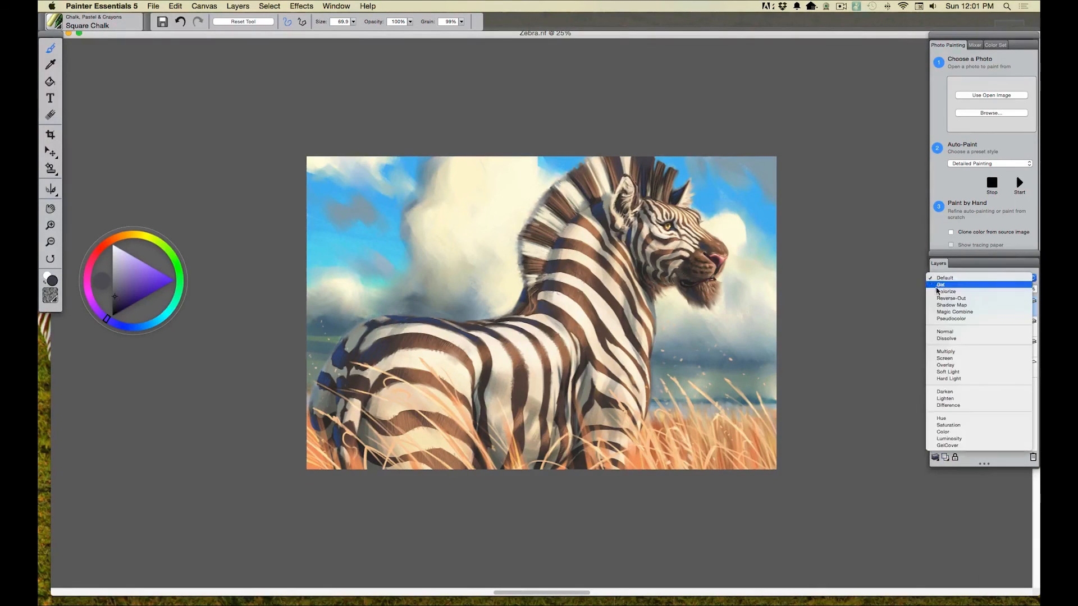
pyautogui.click(945, 351)
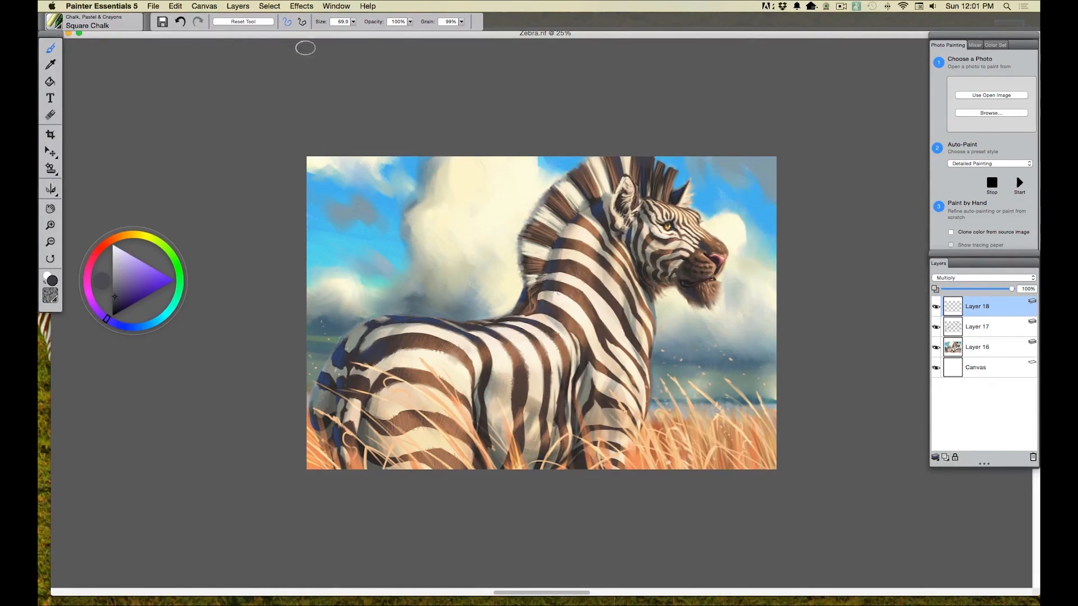
# Step: Enlarge the Square Chalk brush to 155 and paint a greyish-blue shadow over the zebra's hindquarters, belly and the grass in front
pyautogui.moveTo(353, 22); pyautogui.dragTo(382, 33)
pyautogui.click(151, 322)
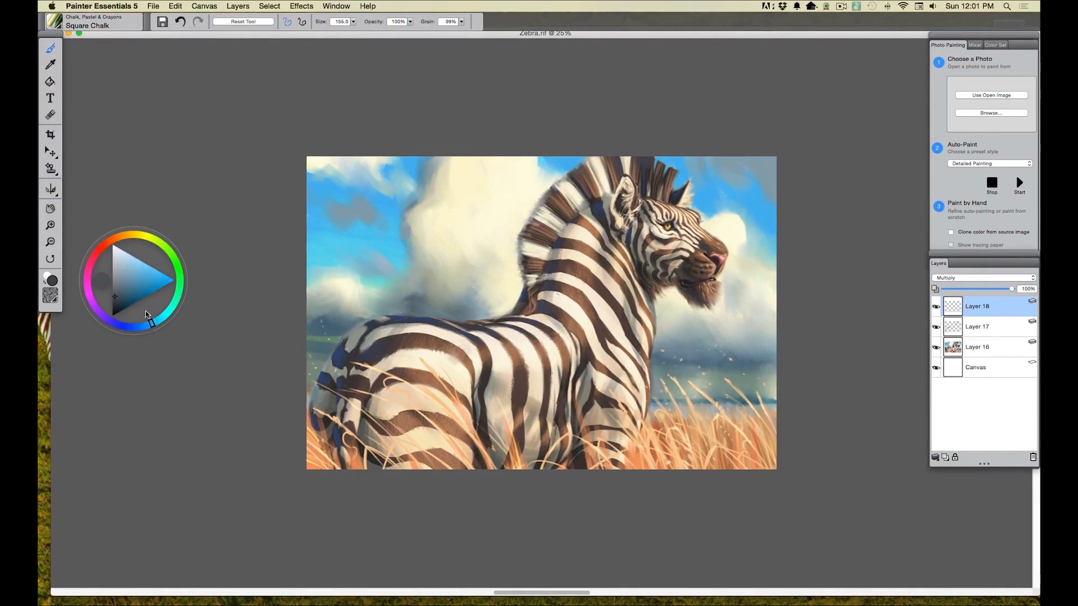
pyautogui.click(121, 274)
pyautogui.moveTo(384, 393)
pyautogui.mouseDown()
pyautogui.moveTo(447, 474)
pyautogui.moveTo(379, 389)
pyautogui.moveTo(448, 442)
pyautogui.moveTo(427, 449)
pyautogui.moveTo(354, 399)
pyautogui.moveTo(384, 463)
pyautogui.moveTo(355, 472)
pyautogui.moveTo(339, 450)
pyautogui.moveTo(332, 384)
pyautogui.moveTo(315, 462)
pyautogui.mouseUp()
pyautogui.moveTo(314, 462); pyautogui.dragTo(312, 440)
pyautogui.moveTo(571, 387)
pyautogui.mouseDown()
pyautogui.moveTo(535, 359)
pyautogui.moveTo(587, 395)
pyautogui.mouseUp()
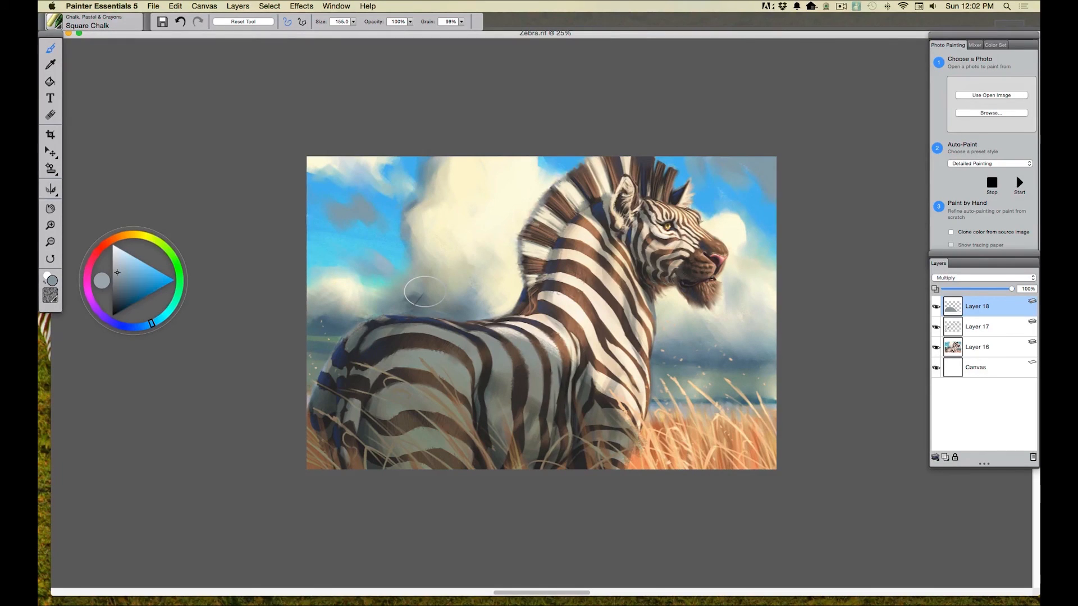
# Step: On a new layer, paint grass blades by the front leg with a size 7.0 brush in light peach sampled from the grass
pyautogui.click(935, 457)
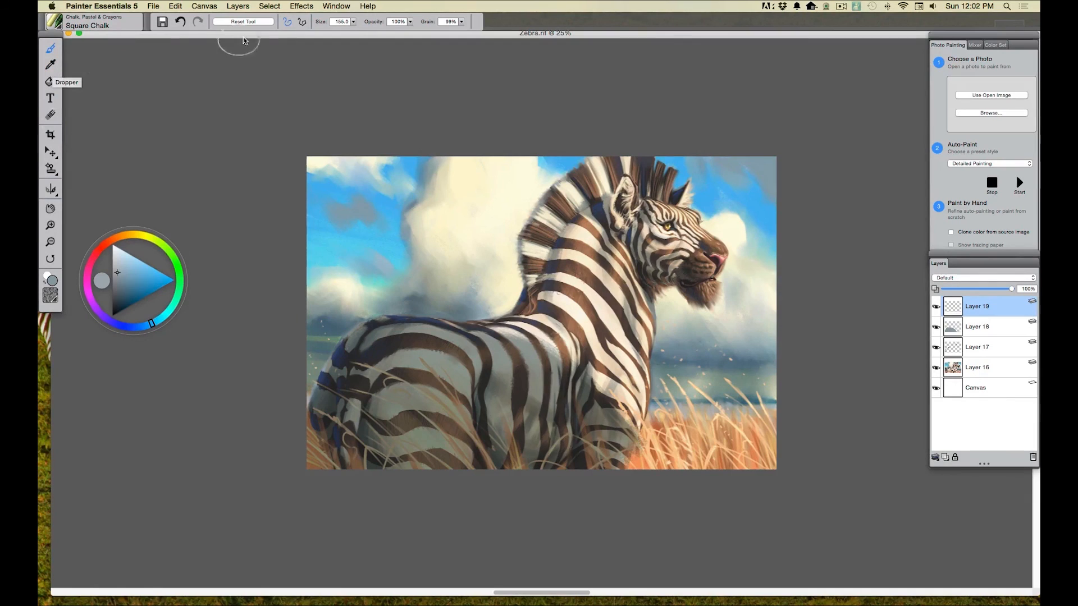
pyautogui.moveTo(354, 25); pyautogui.dragTo(328, 36)
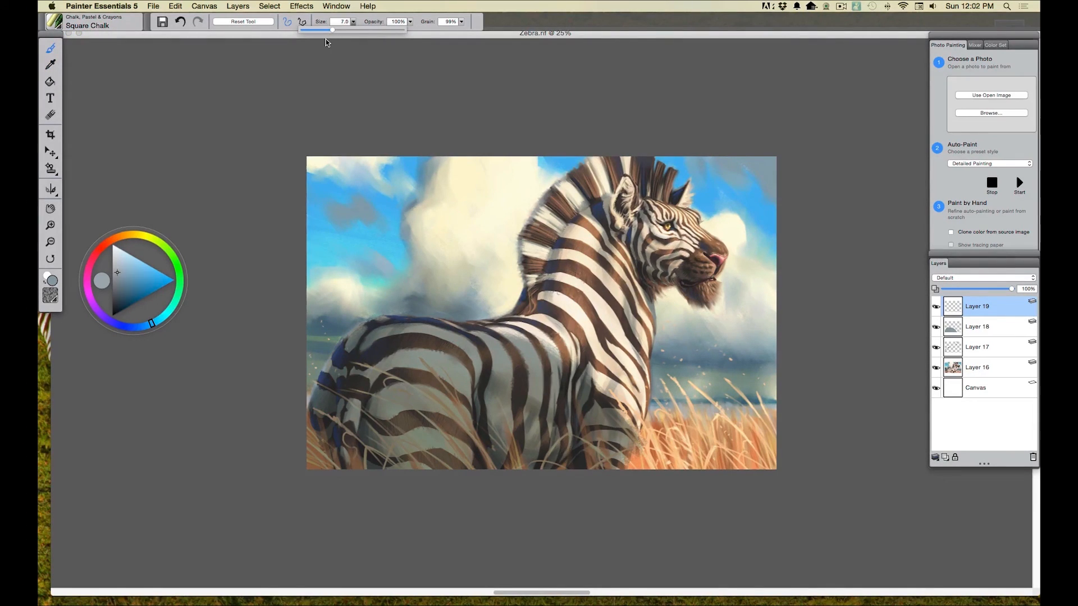
pyautogui.click(50, 64)
pyautogui.click(656, 441)
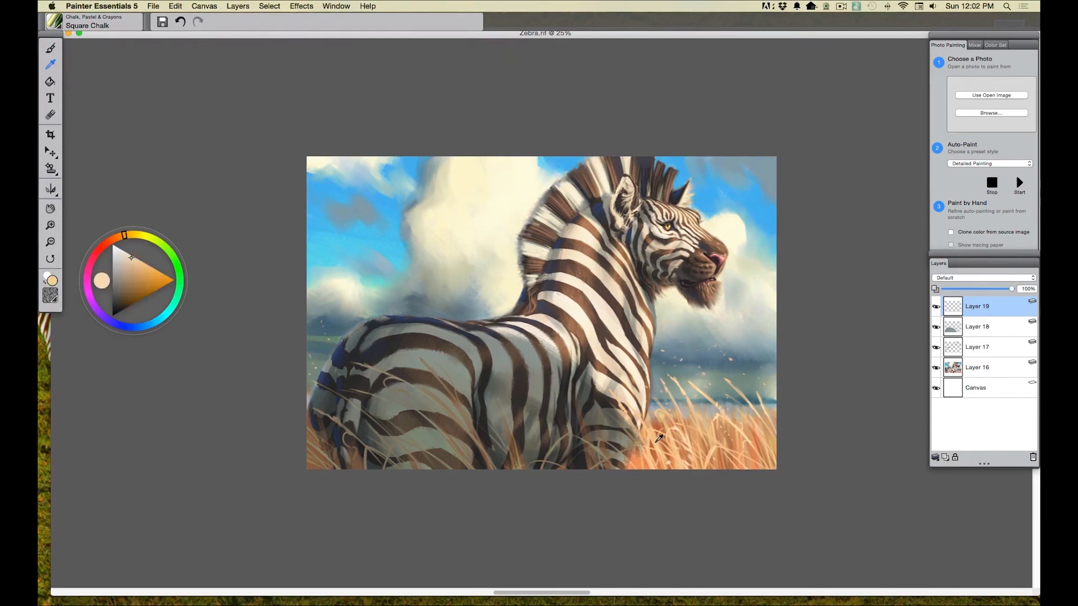
pyautogui.click(51, 48)
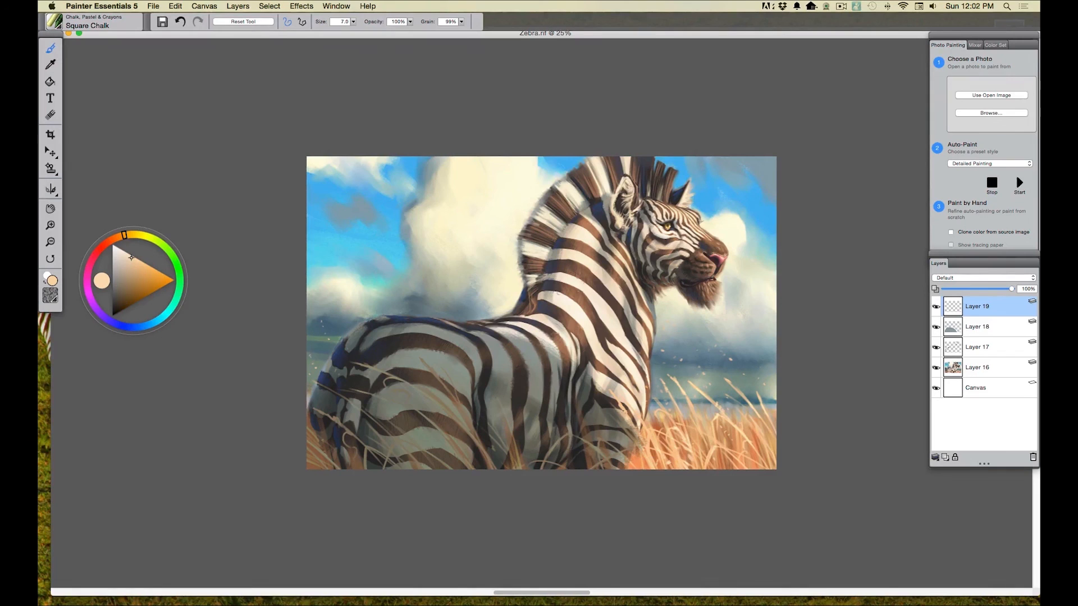
pyautogui.moveTo(641, 452); pyautogui.dragTo(620, 425)
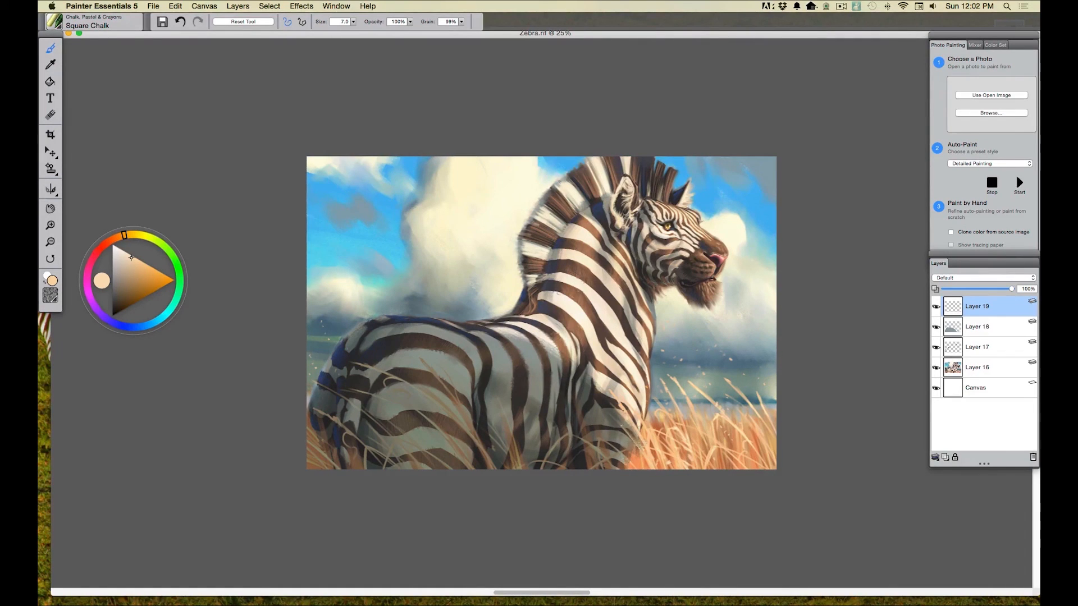